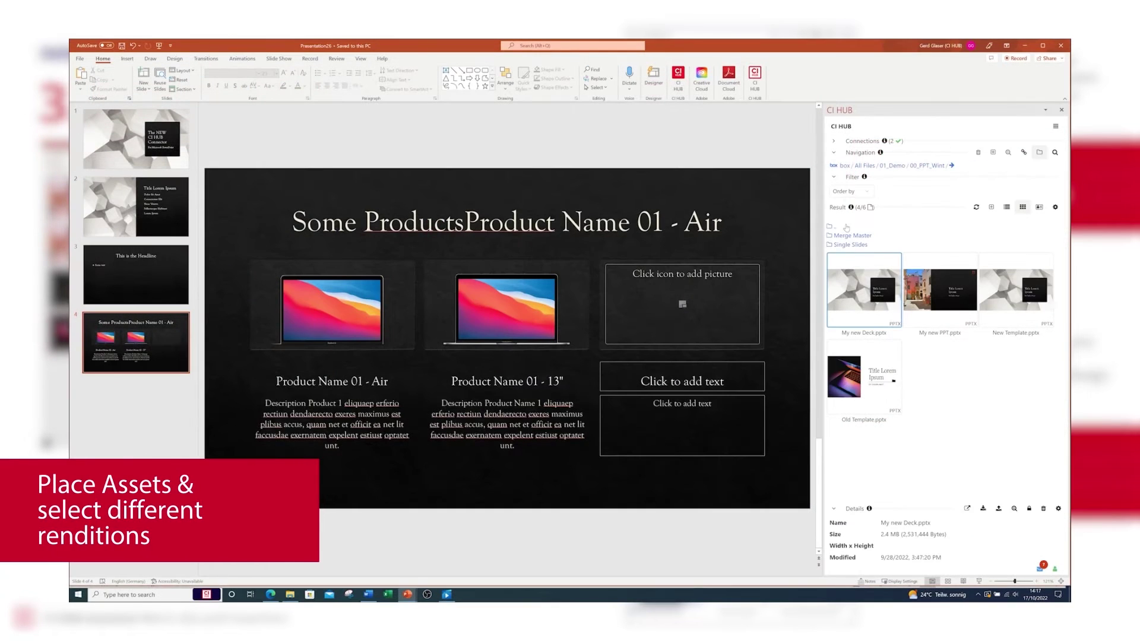
Browse CI HUB from 01_Demo into 05_Office365 > Product Images.
left_click(837, 226)
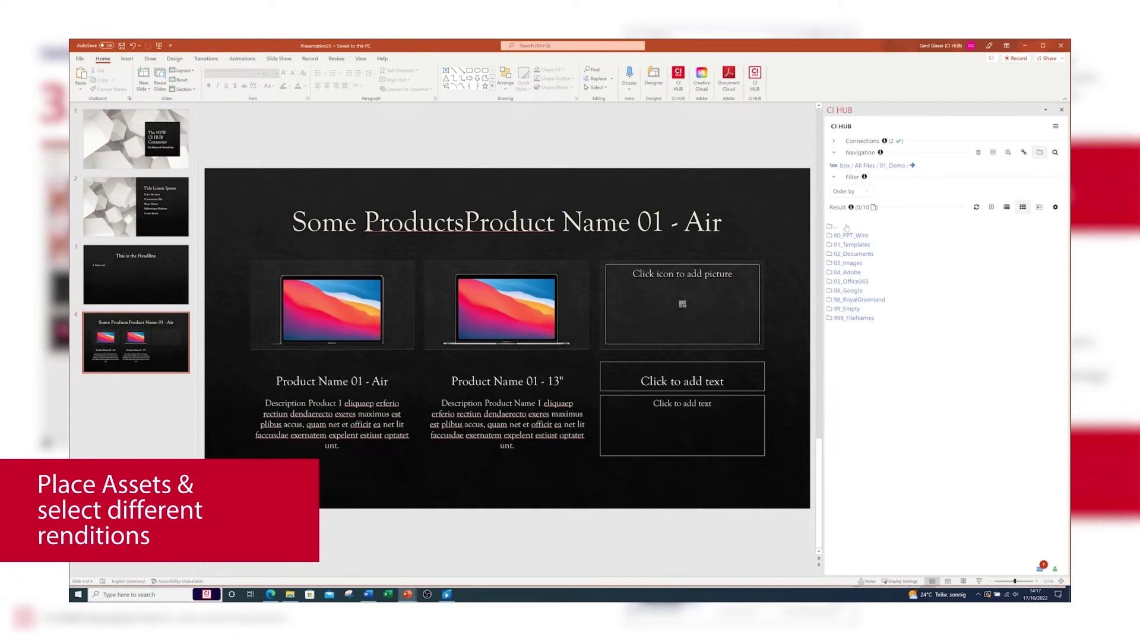
left_click(857, 282)
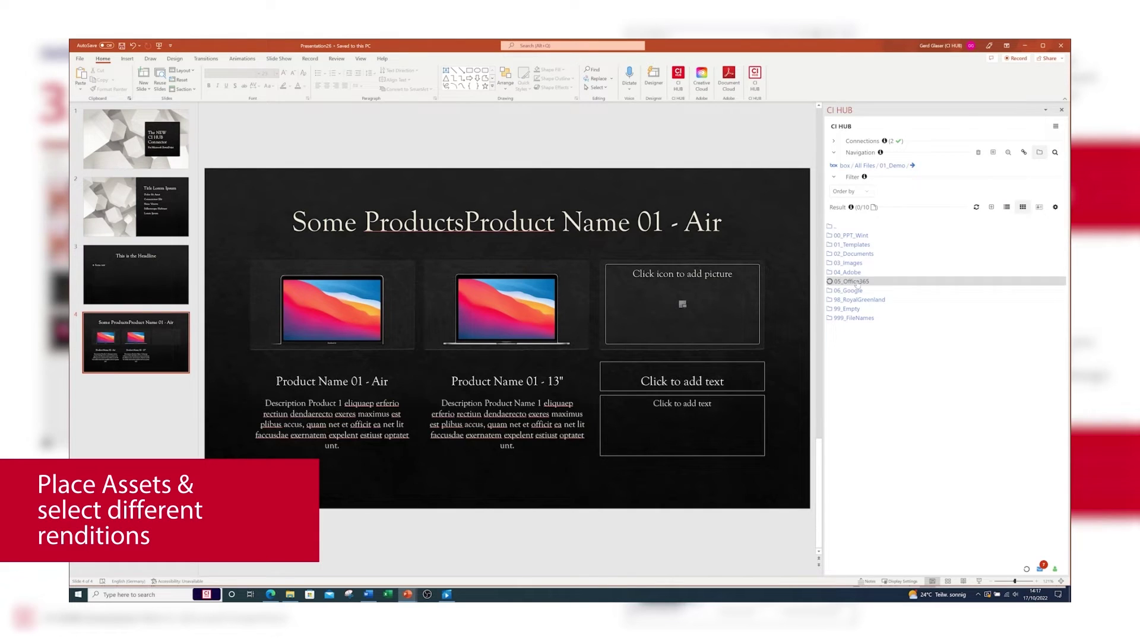
left_click(854, 280)
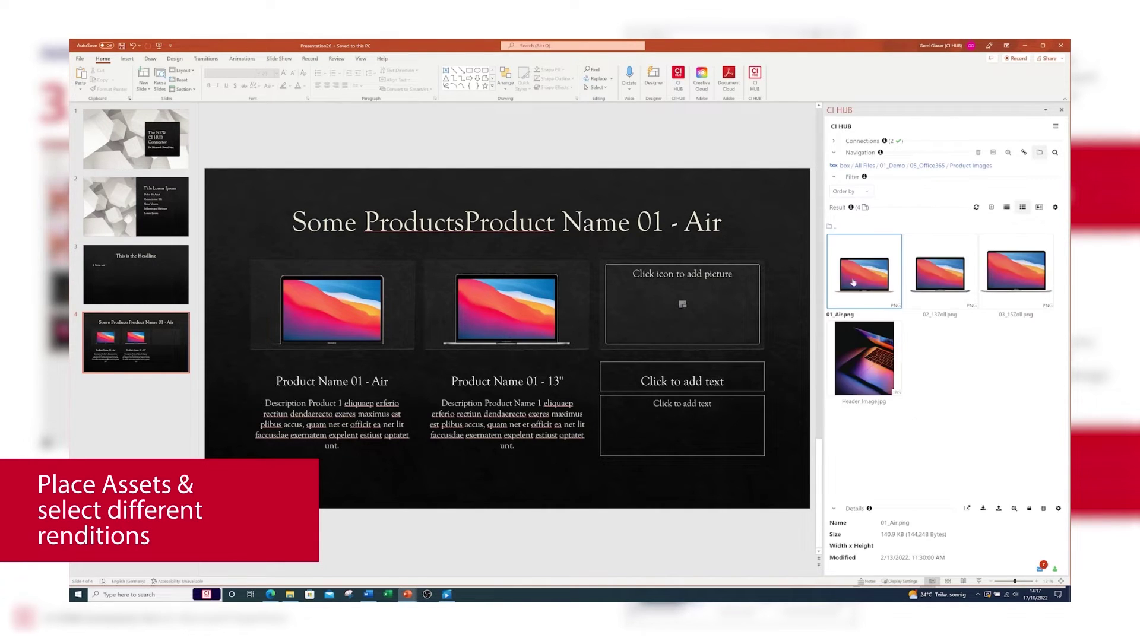
left_click_drag(853, 280, 737, 307)
Place 03_15Zoll.png into the slide's empty picture placeholder.
left_click(737, 307)
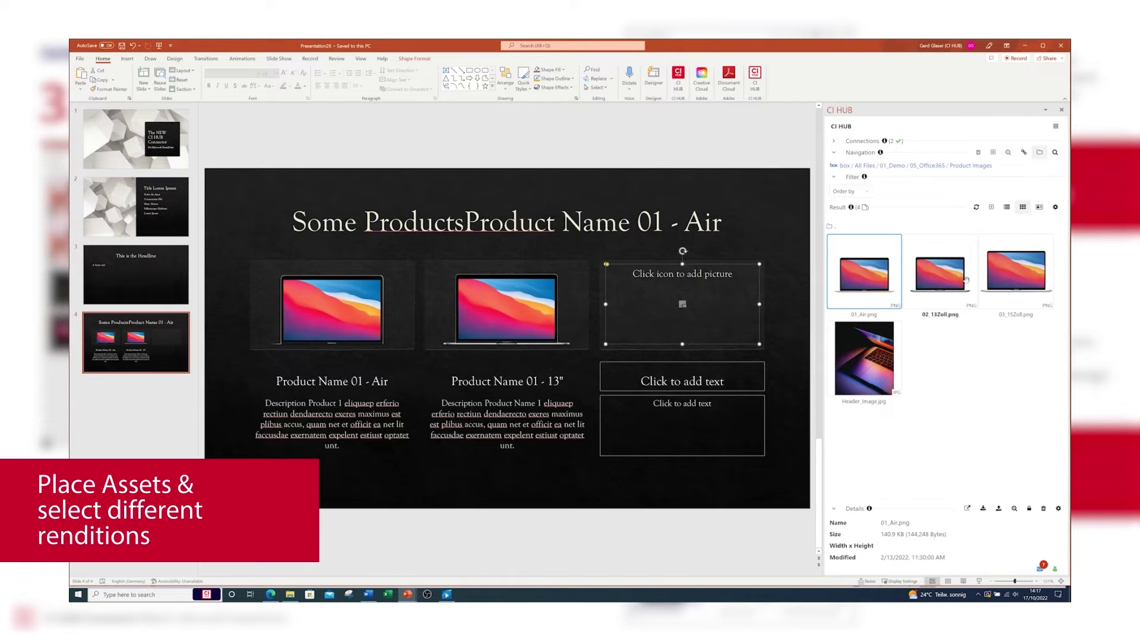
left_click(1006, 275)
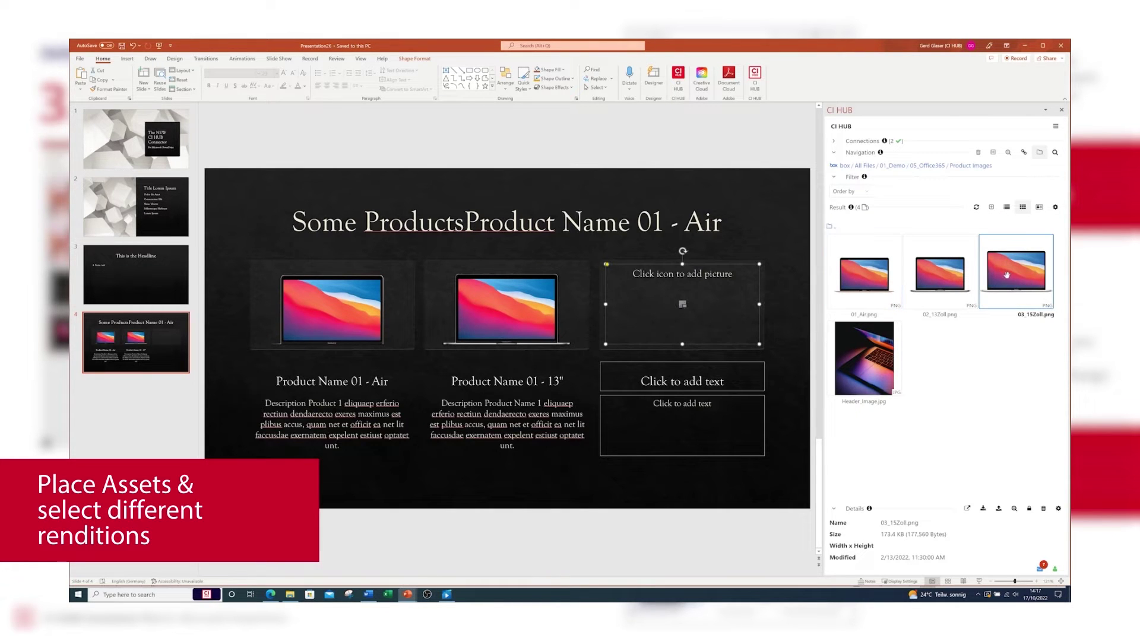
left_click(983, 508)
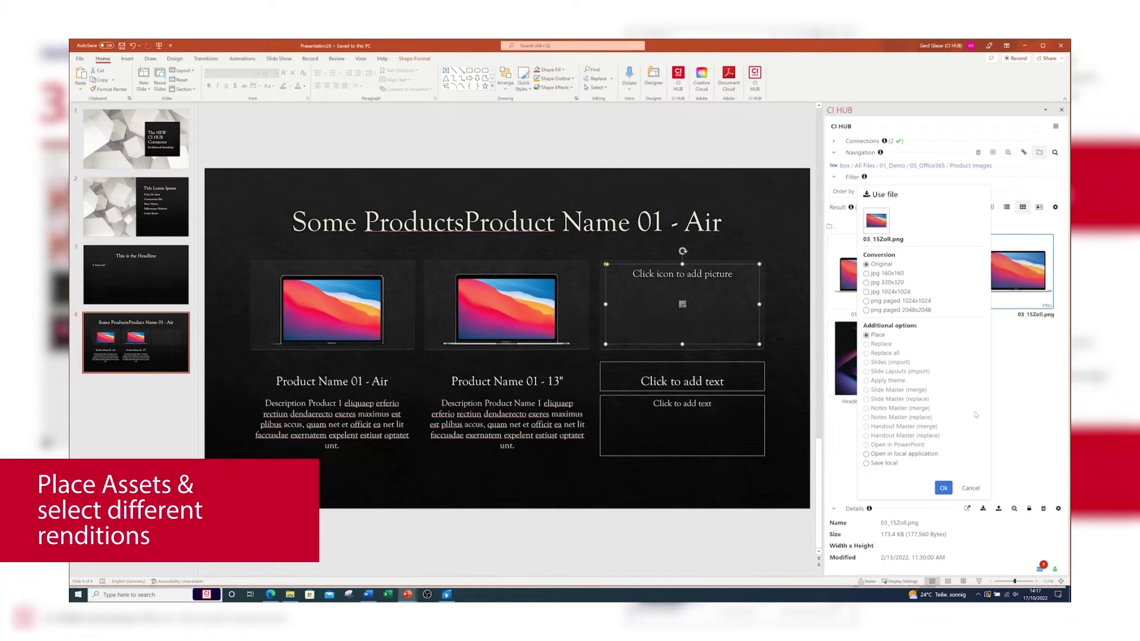
left_click(970, 489)
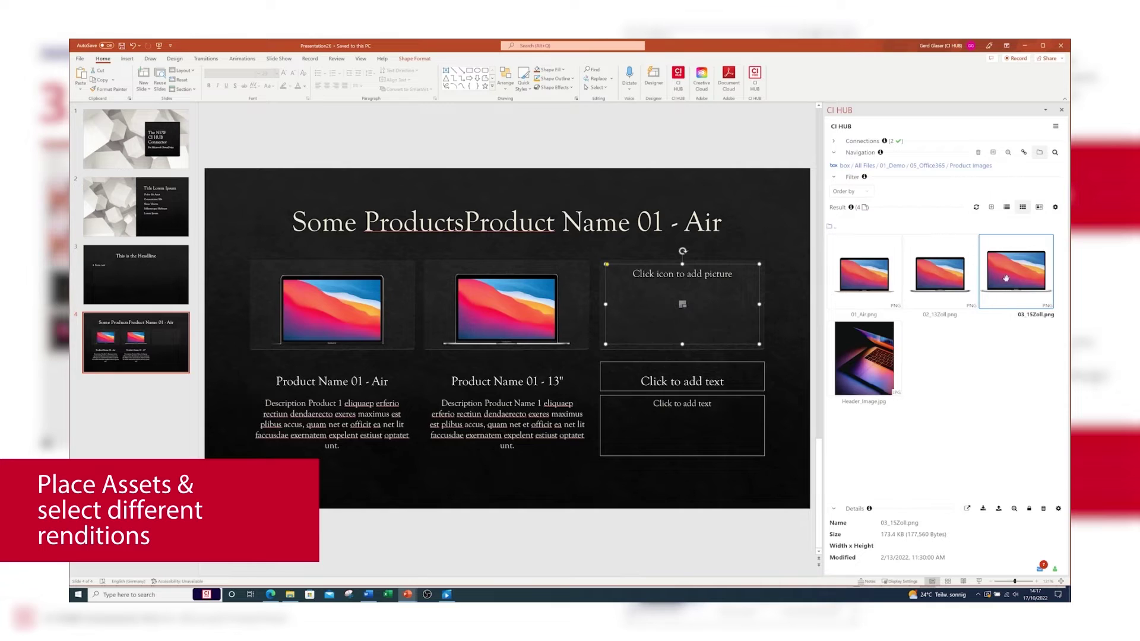
right_click(991, 284)
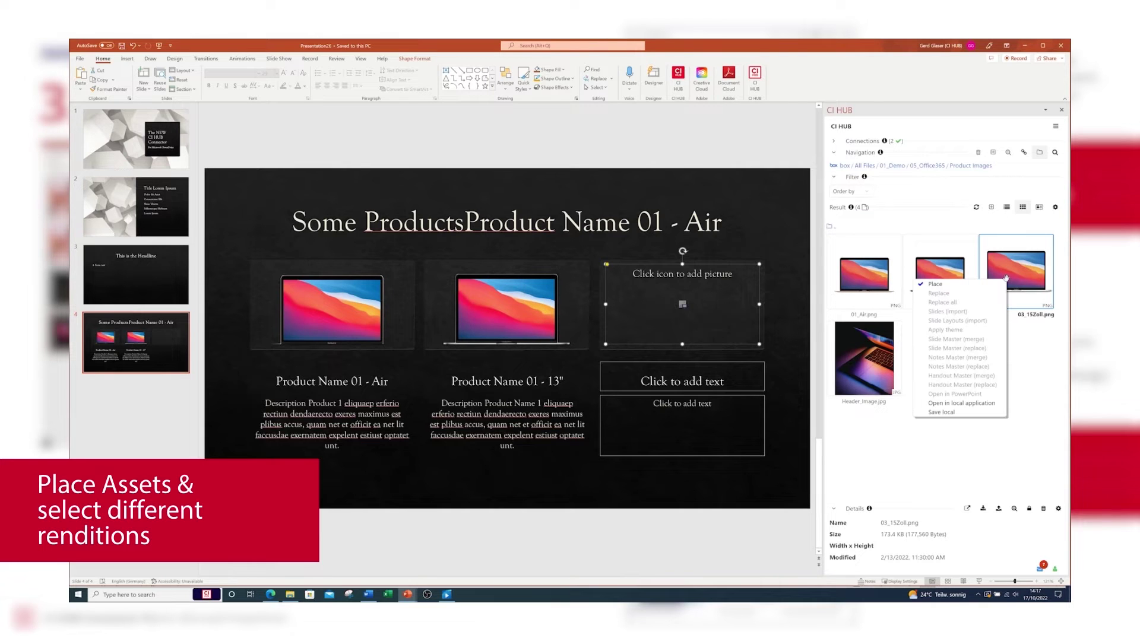
left_click(971, 285)
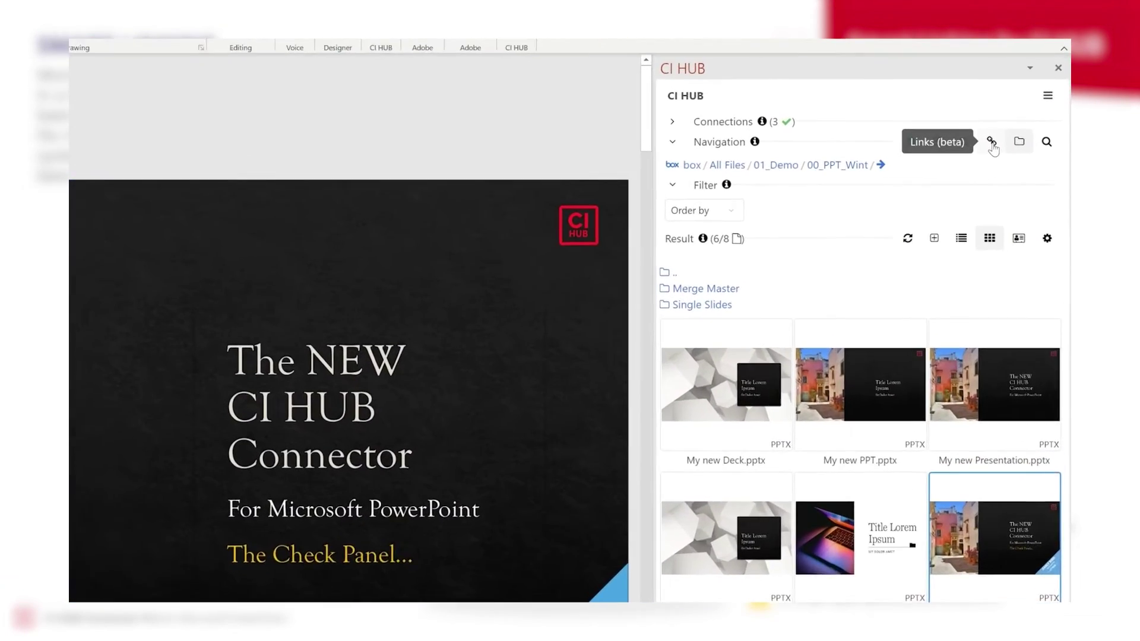
Check the status of all 15 linked files and expand the flagged EarlyBird.png row.
left_click(1020, 150)
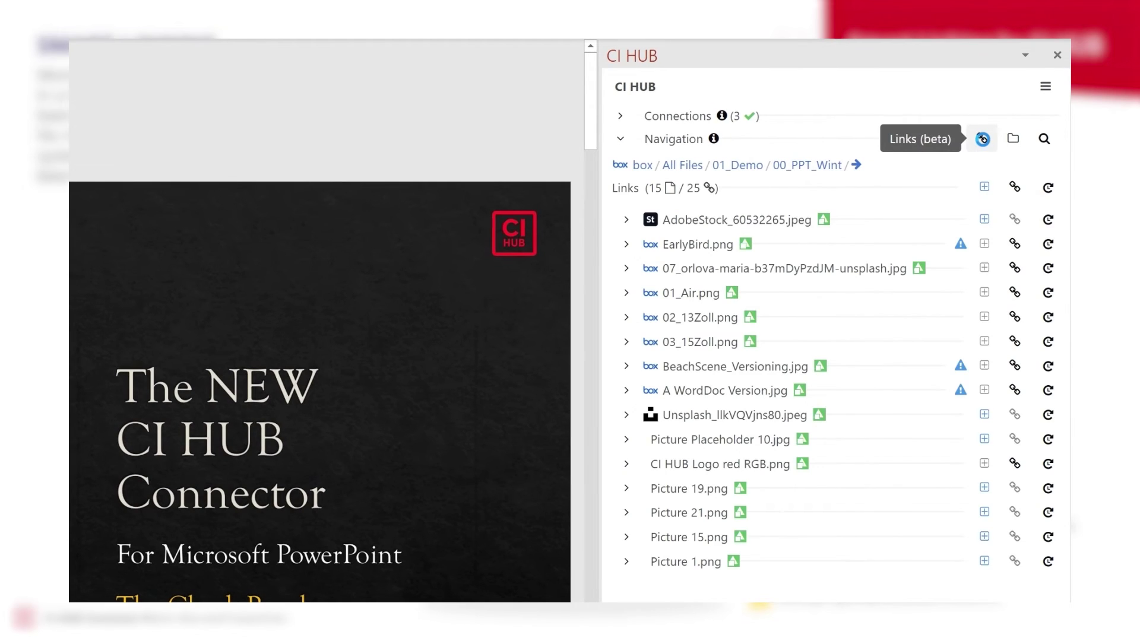
left_click(1047, 187)
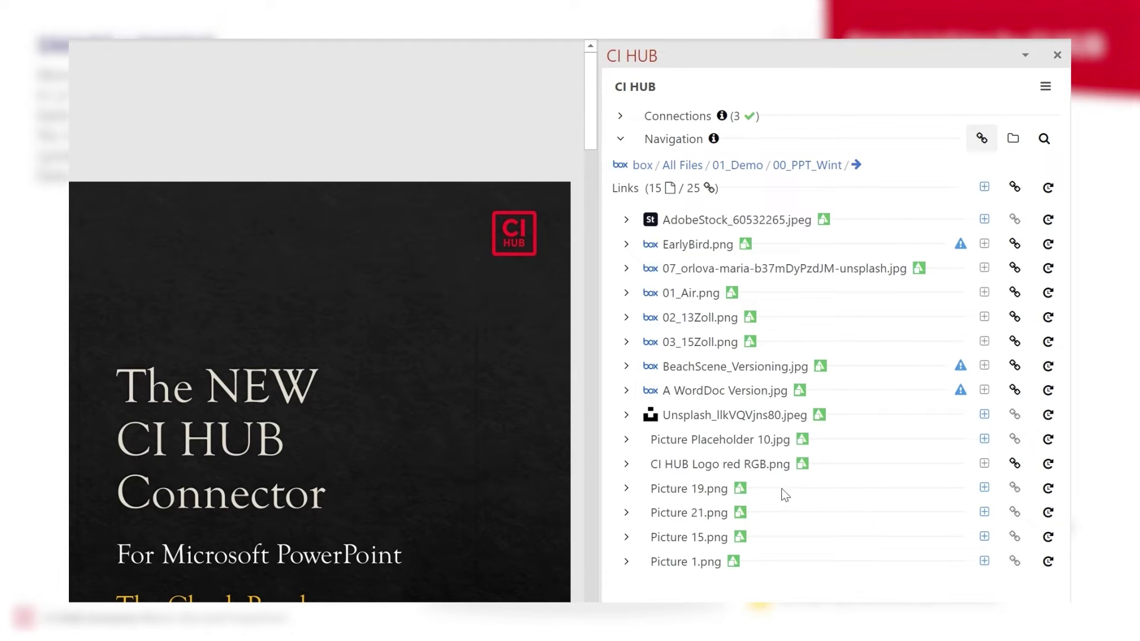
mouse_move(960, 243)
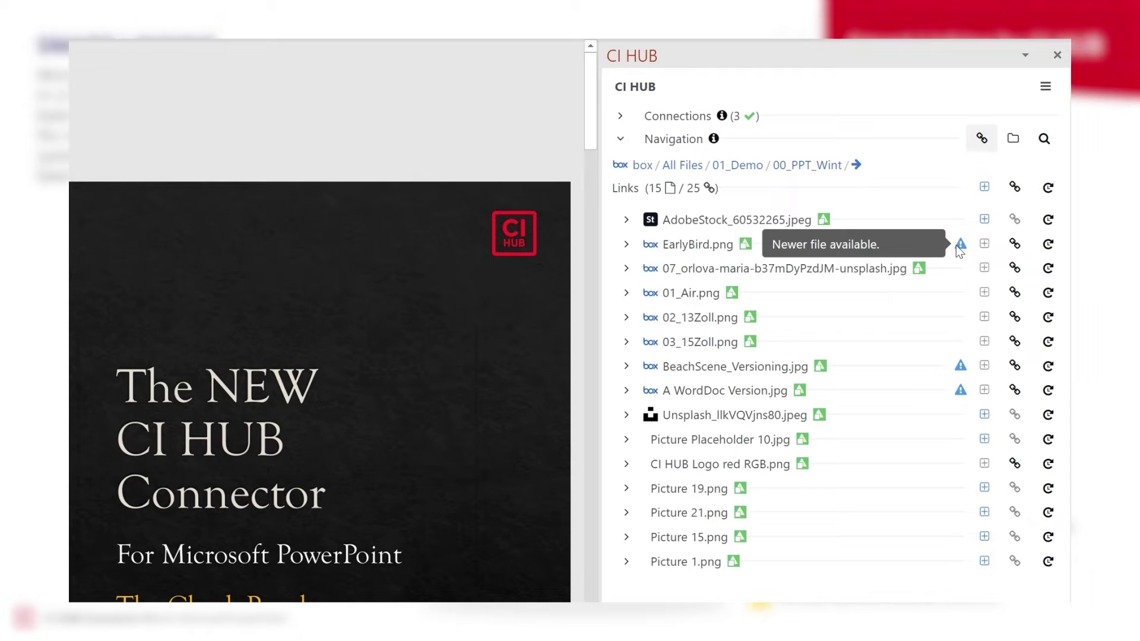
left_click(627, 244)
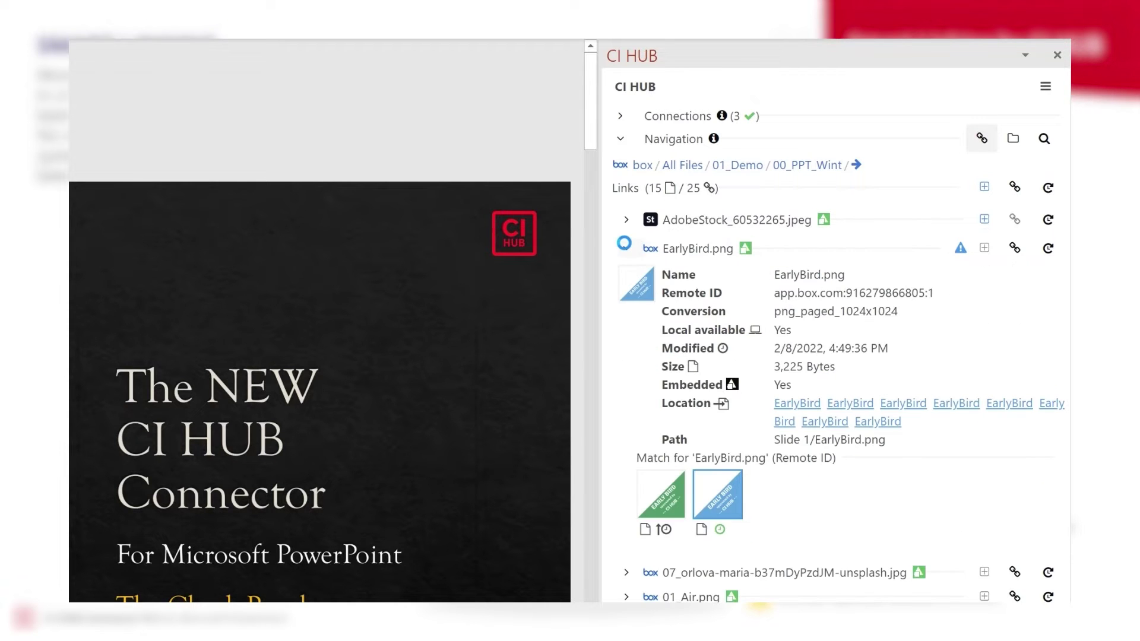
mouse_move(656, 501)
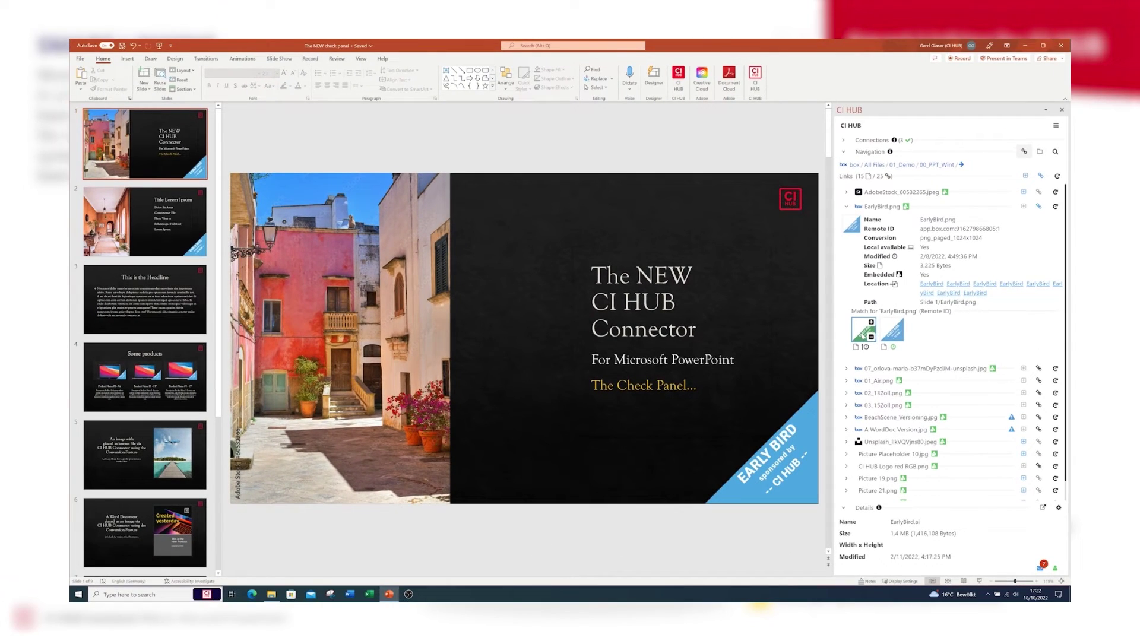
Jump through each EarlyBird.png location on slides 1, 2, 4 and 7.
left_click(931, 282)
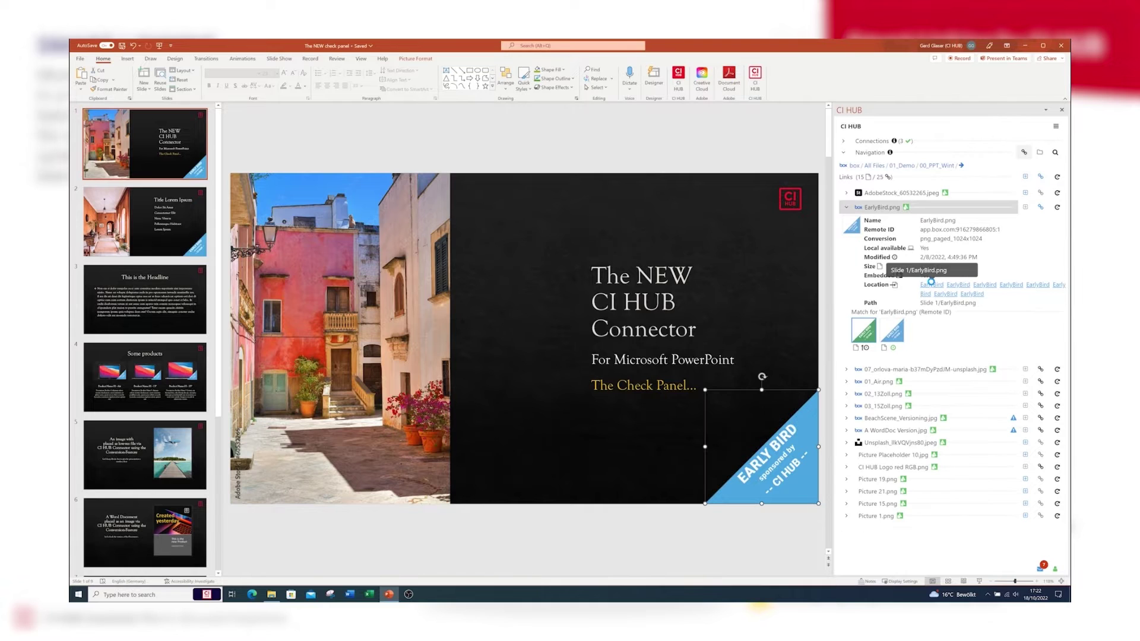
left_click(957, 284)
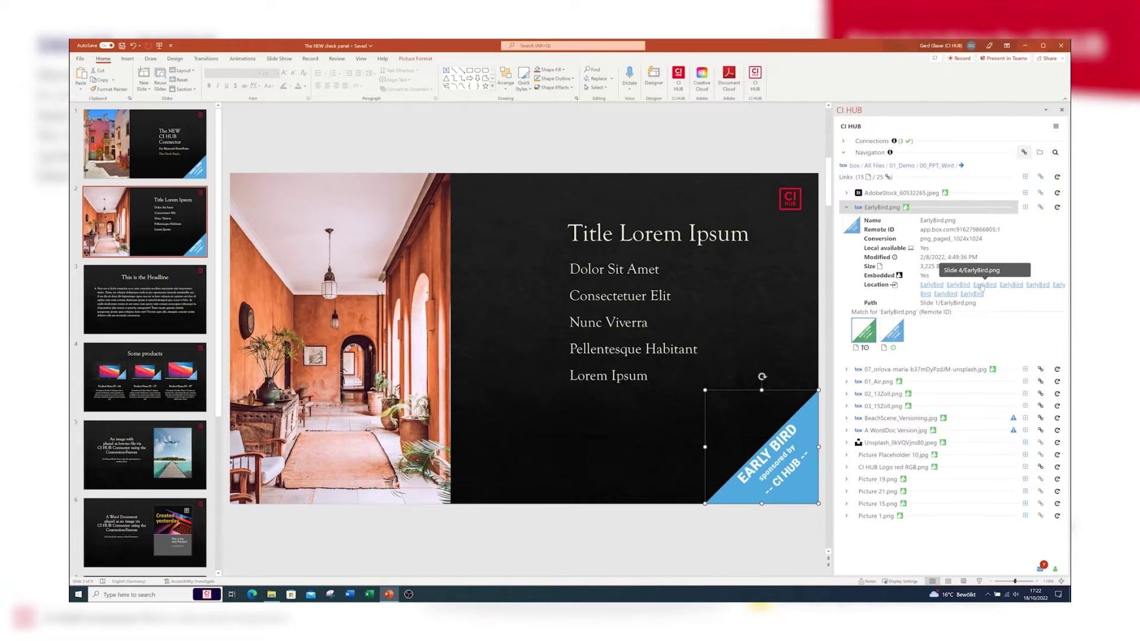
left_click(983, 286)
left_click(1012, 286)
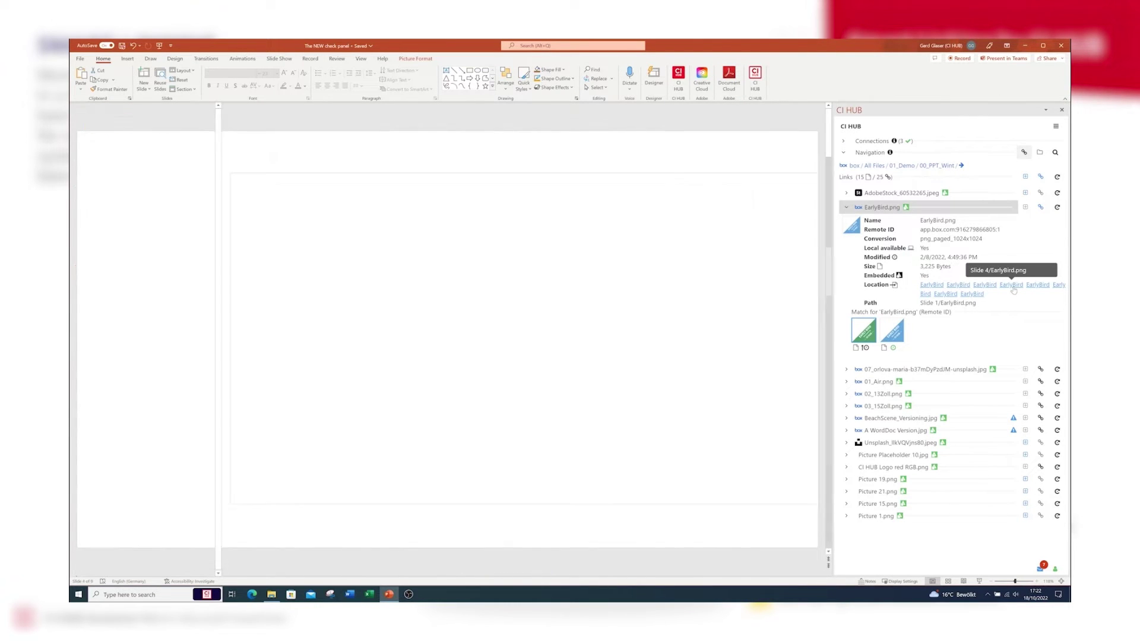
left_click(1044, 286)
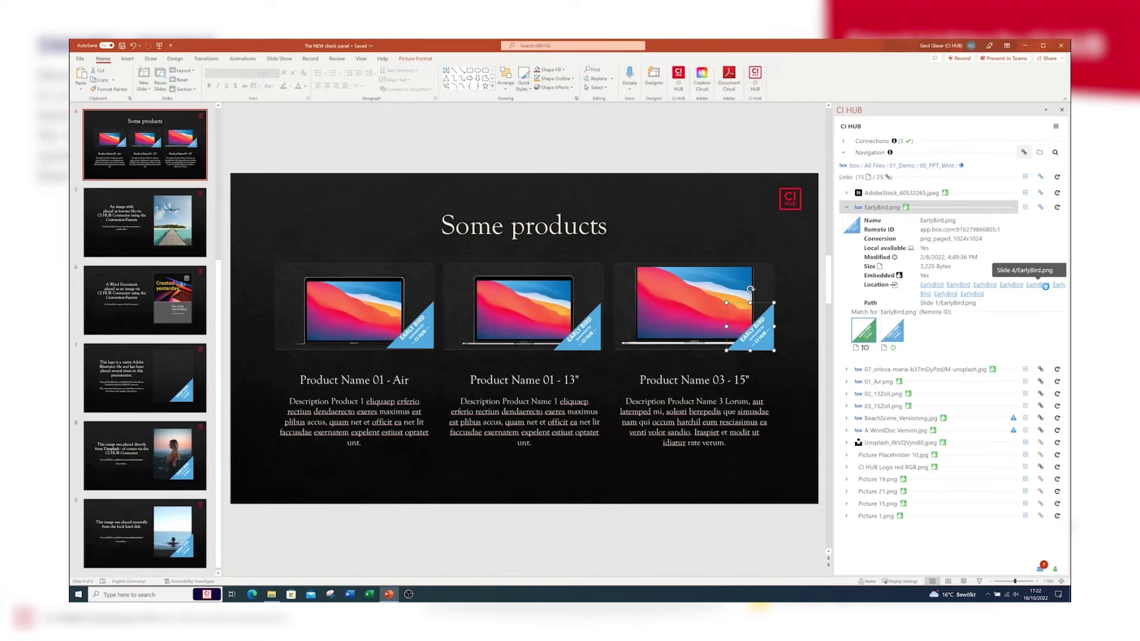
left_click(1060, 285)
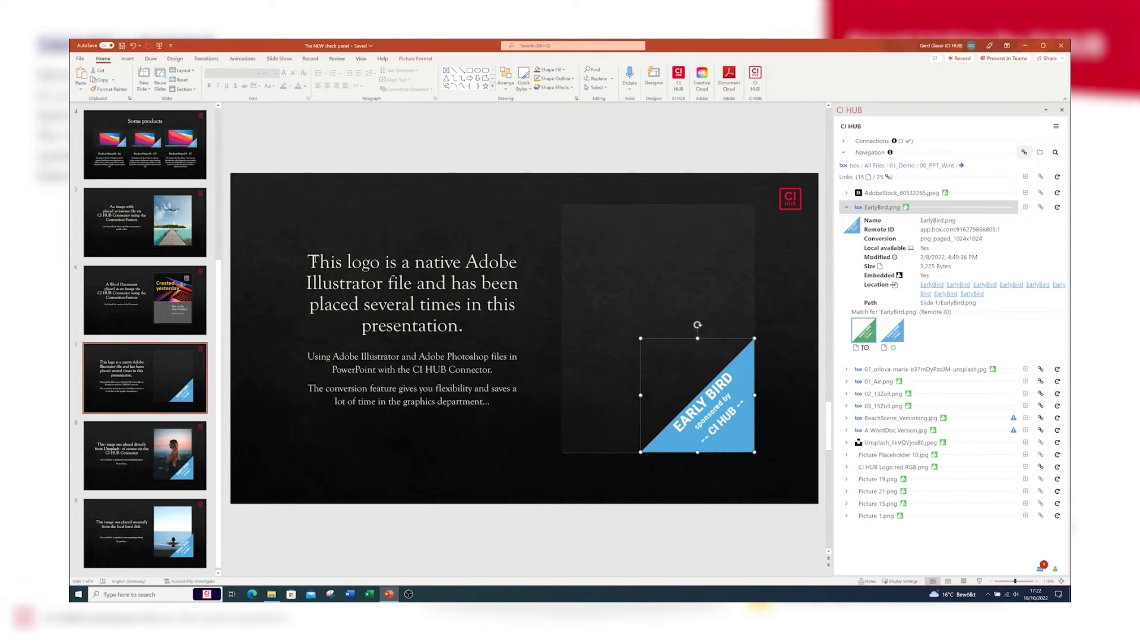
Select the EARLY BIRD image on slide 7.
left_click_drag(313, 260, 479, 326)
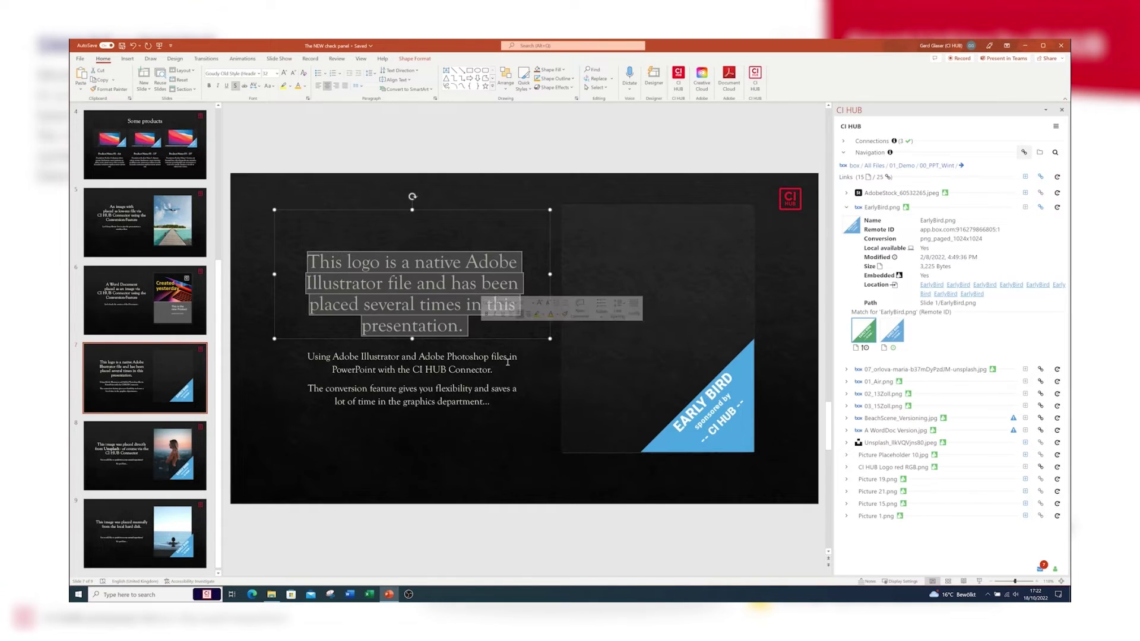
left_click(549, 157)
left_click(739, 385)
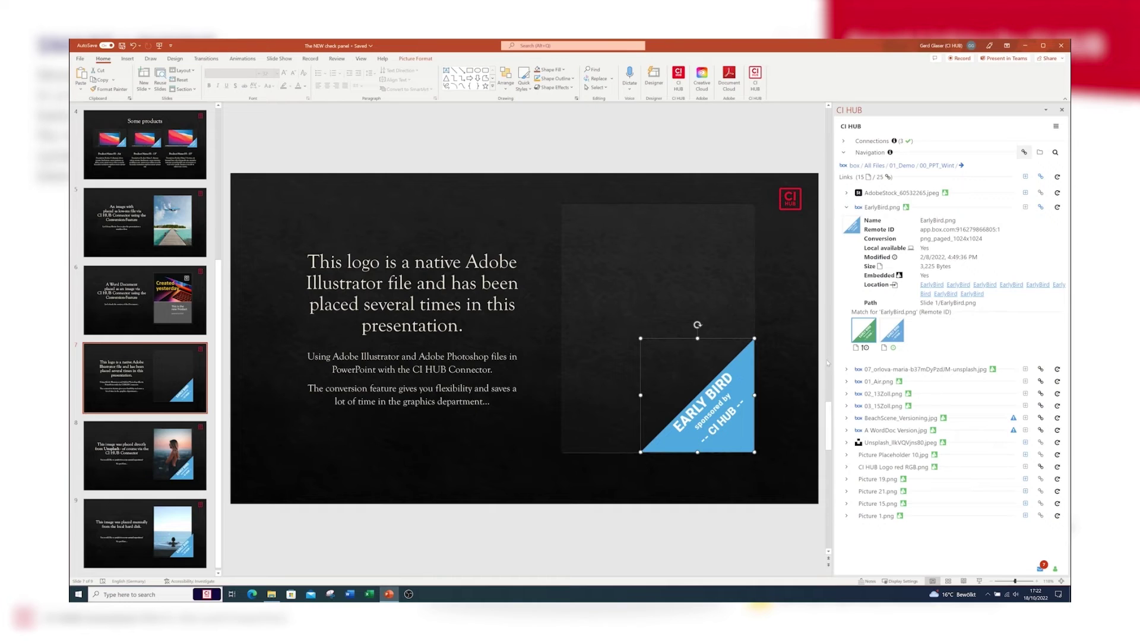
mouse_move(863, 336)
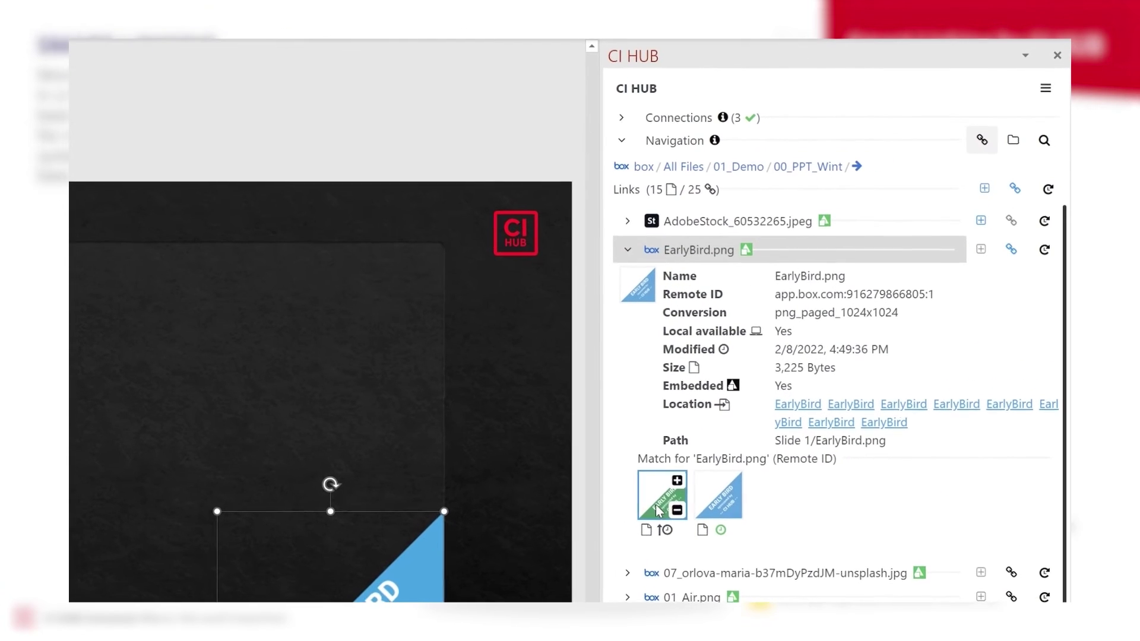
Relink EarlyBird.png to its newer green version with png paged 1024x1024 conversion.
left_click(1010, 252)
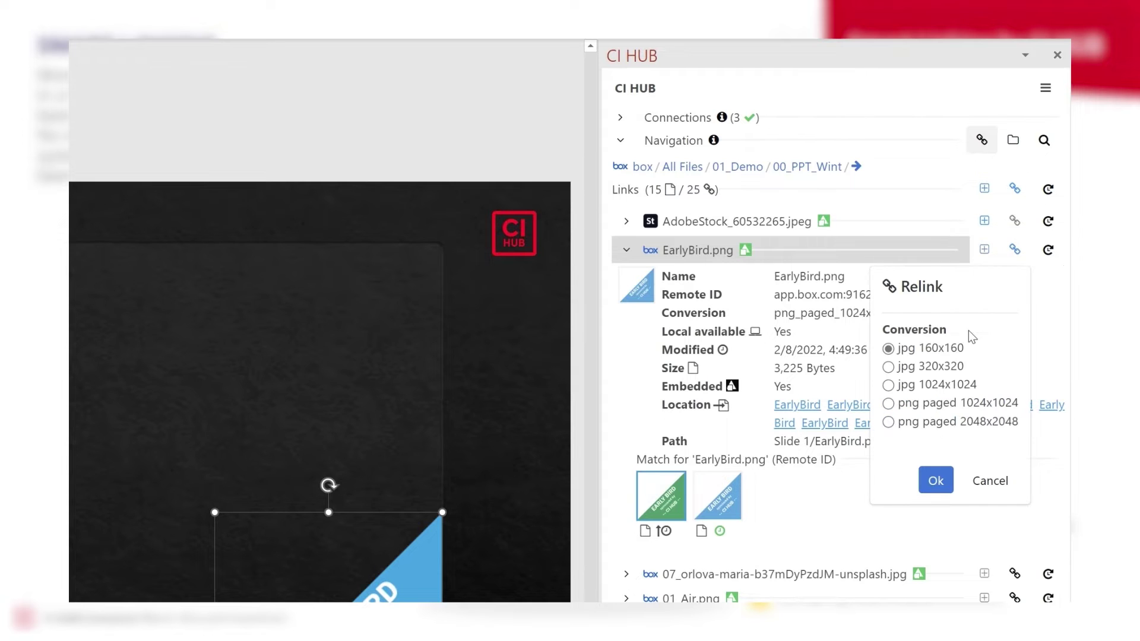
left_click(933, 409)
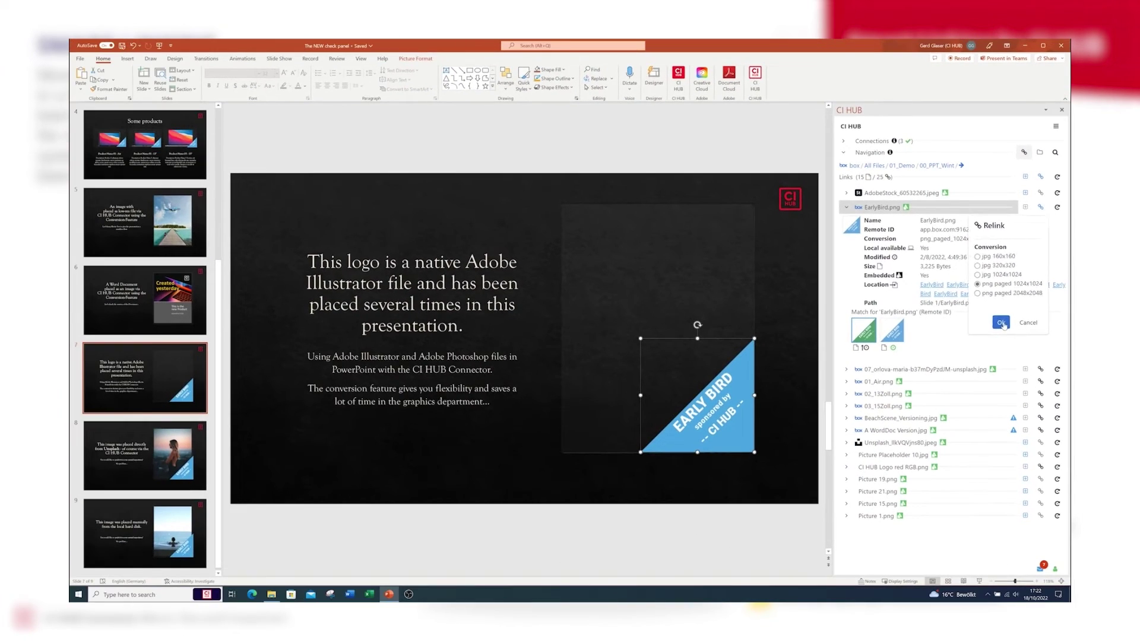
left_click(1001, 323)
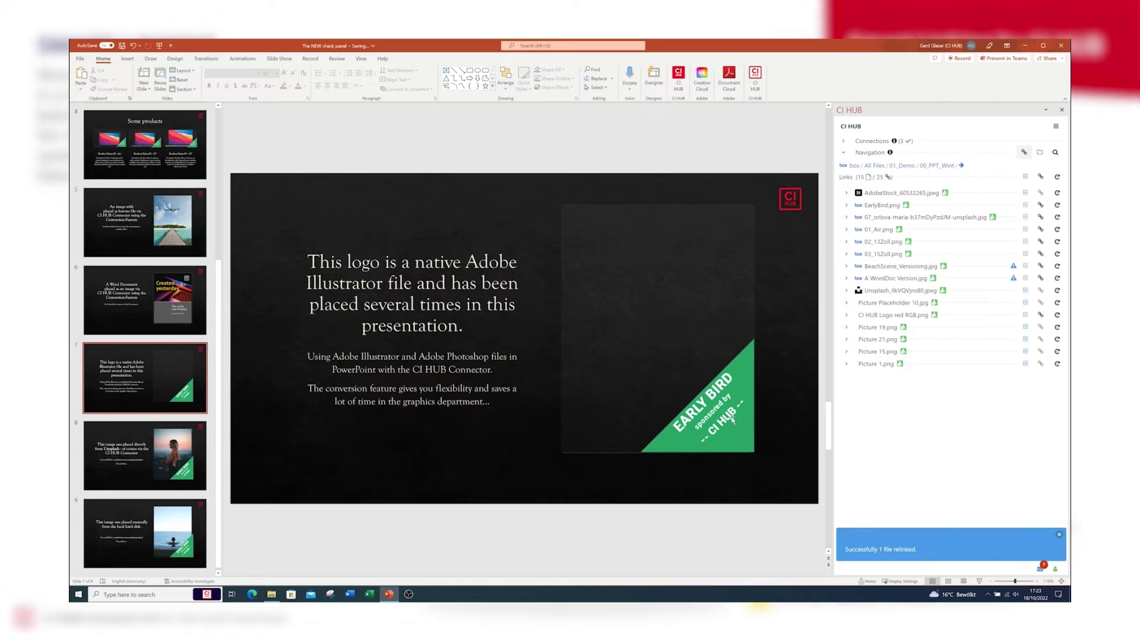
scroll(149, 297, "up", 5)
Step through the deck to slide 5 with the beach photo.
left_click(179, 176)
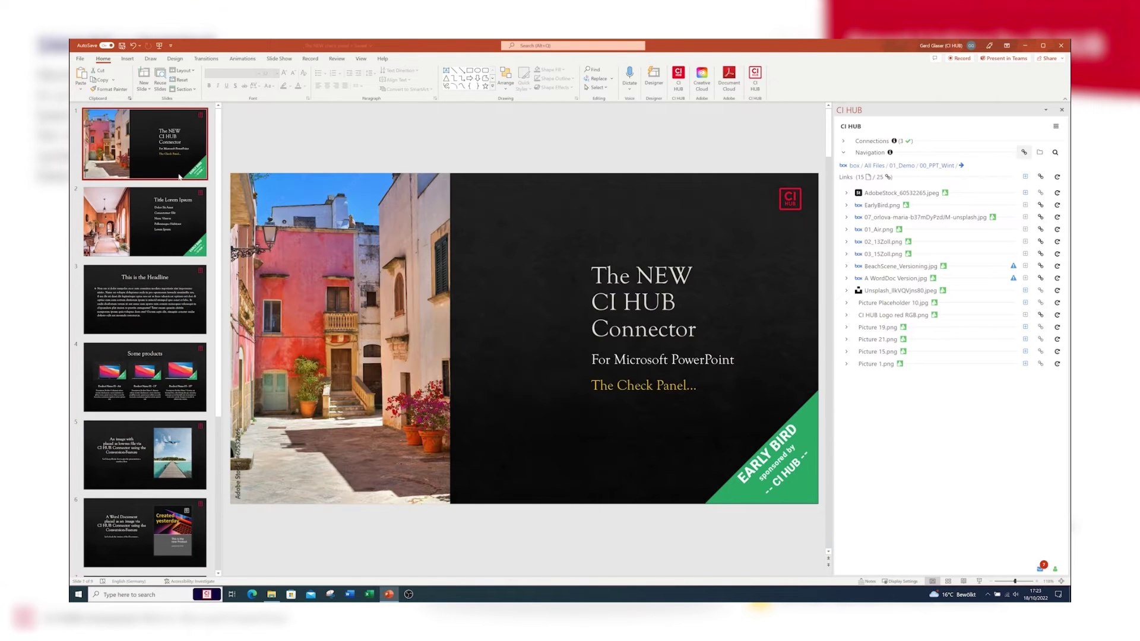
left_click(175, 238)
left_click(170, 320)
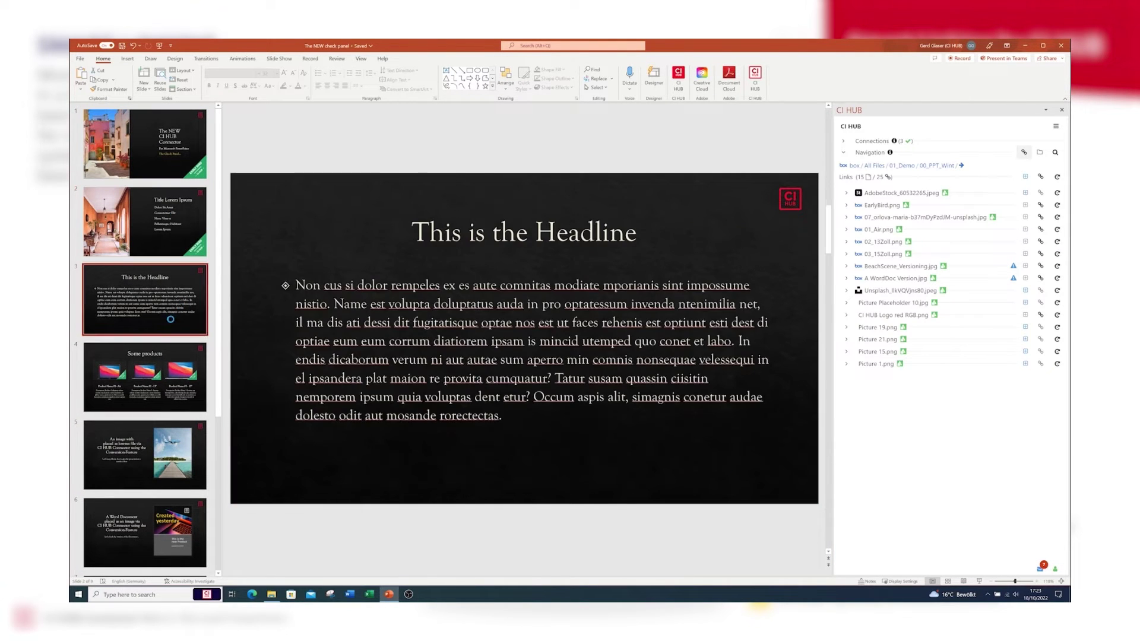
right_click(160, 363)
left_click(168, 434)
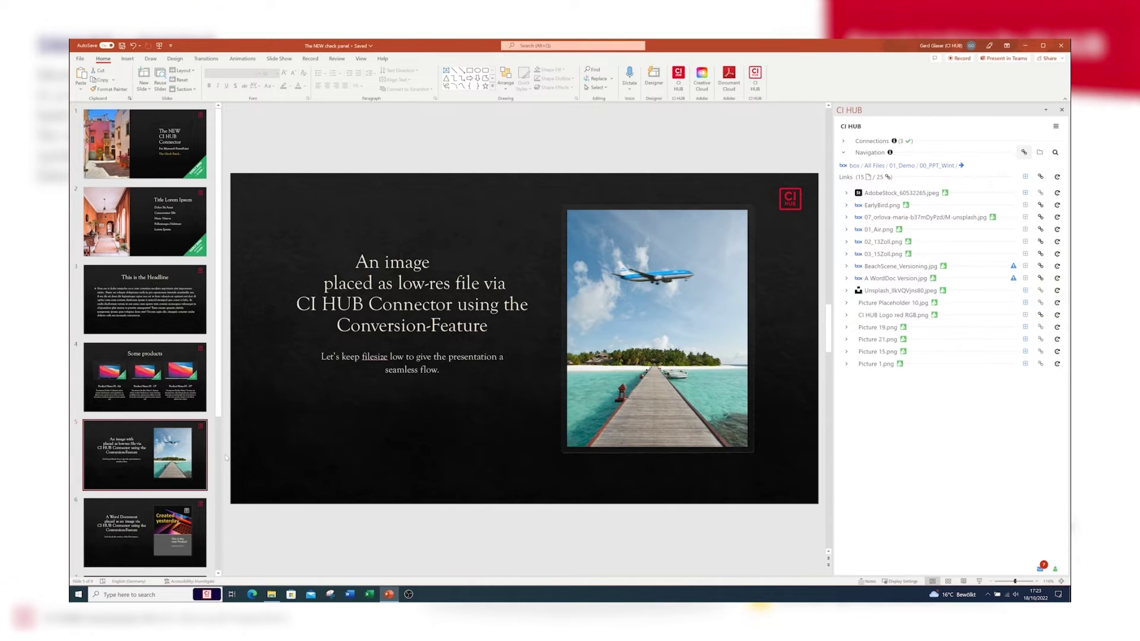
Relink BeachScene_Versioning.jpg to its newer version as jpg 1024x1024.
left_click(846, 266)
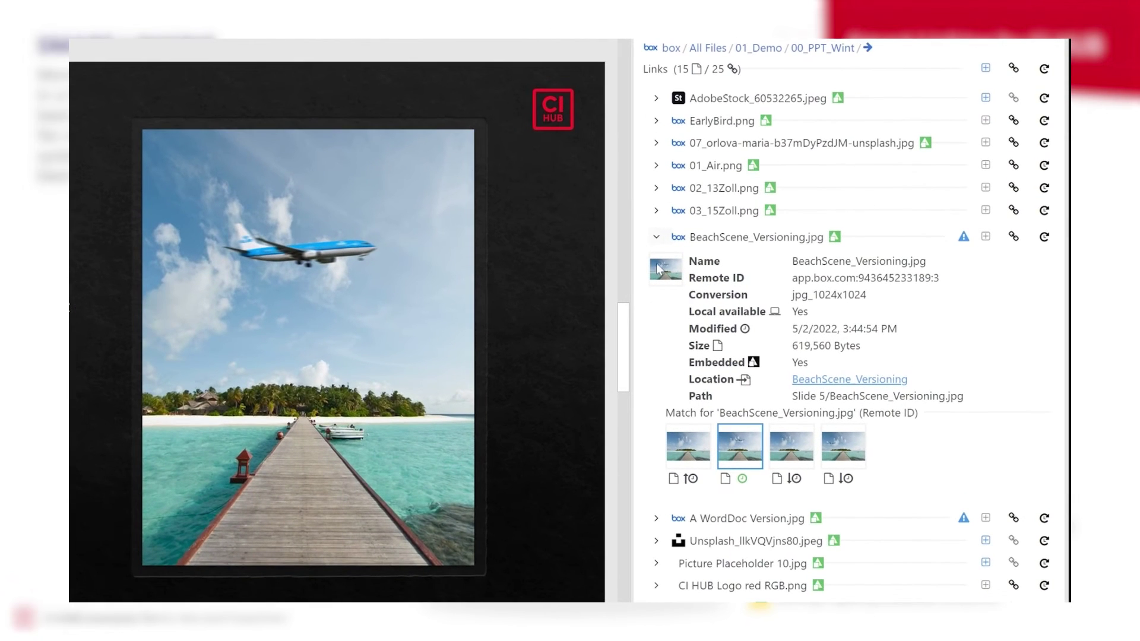
left_click(866, 381)
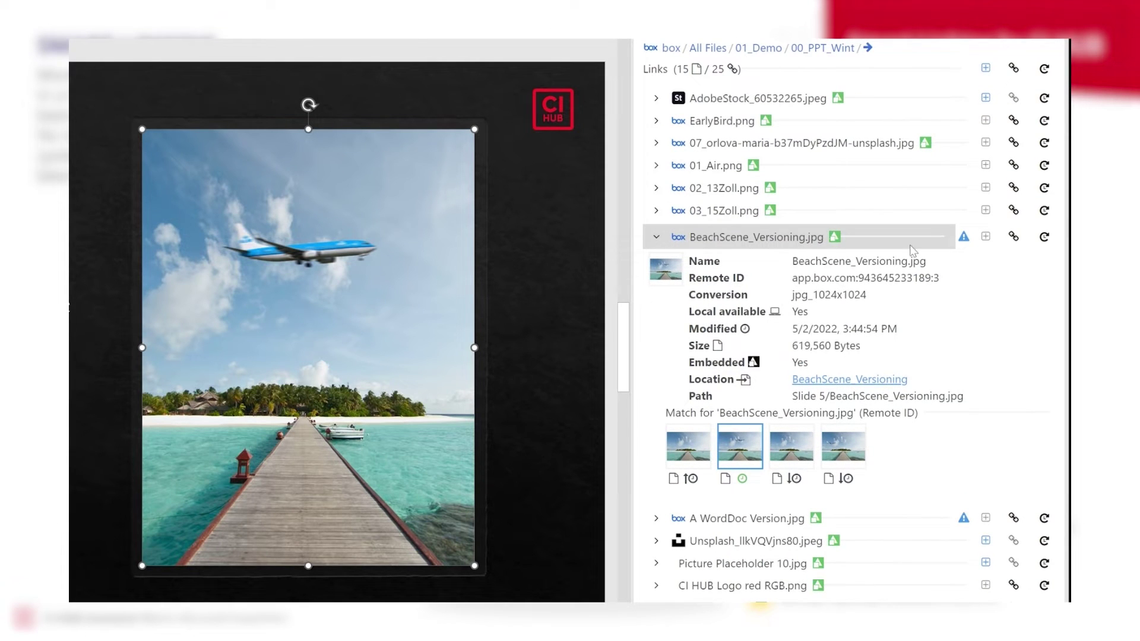
mouse_move(671, 471)
mouse_move(741, 481)
left_click(681, 452)
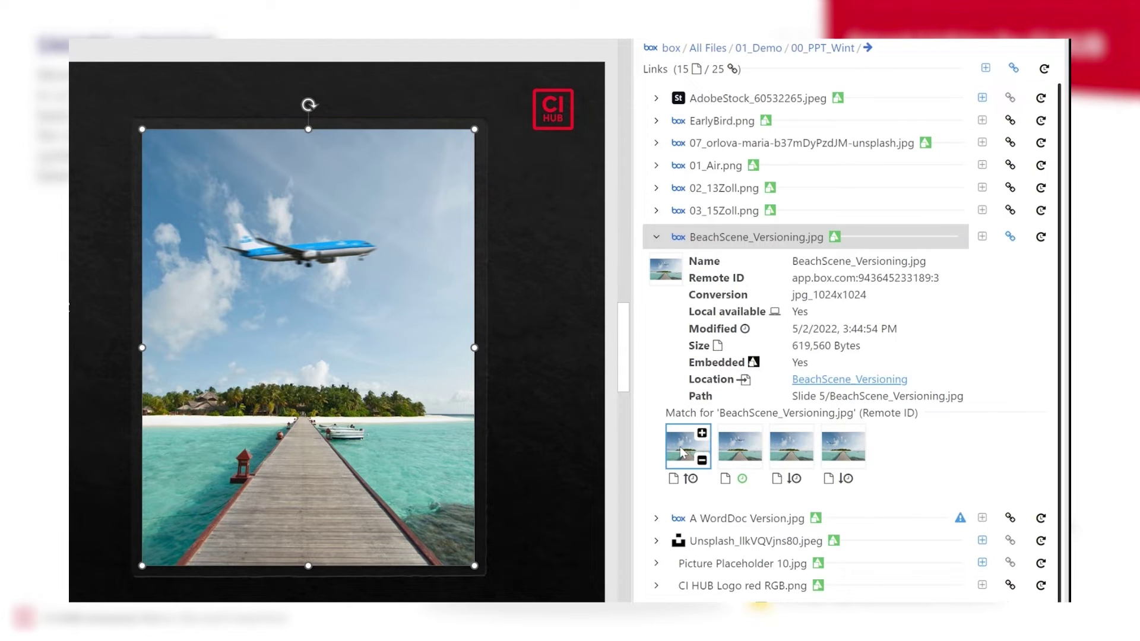
left_click(1010, 237)
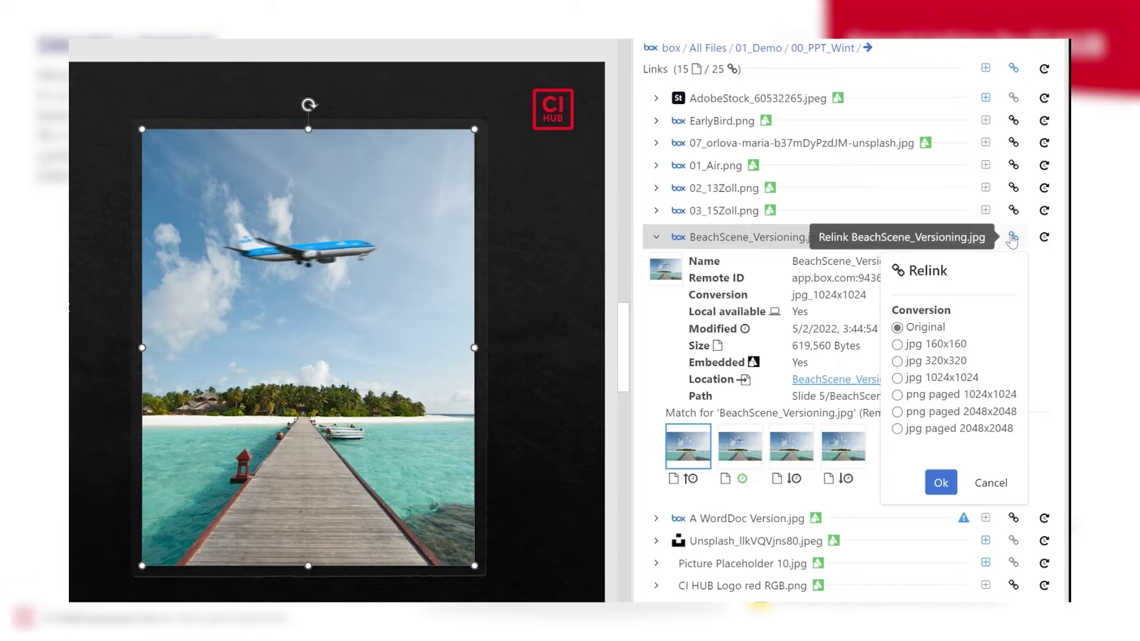
left_click(942, 380)
left_click(936, 490)
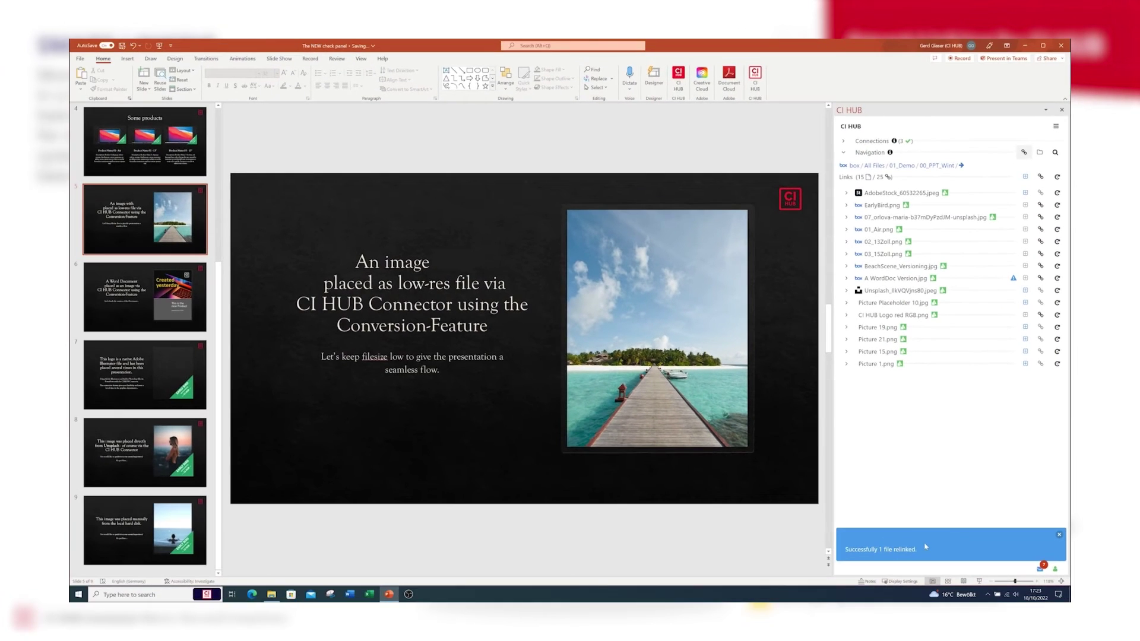
Expand A WordDoc Version.jpg and jump to its picture on slide 6.
left_click(1059, 536)
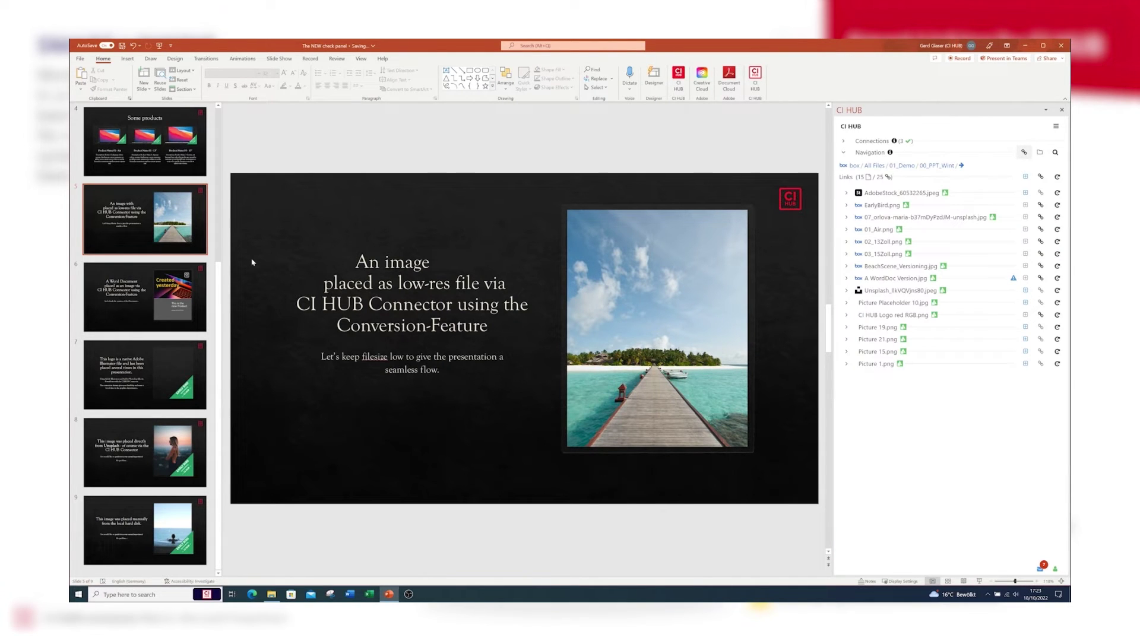
left_click(1004, 279)
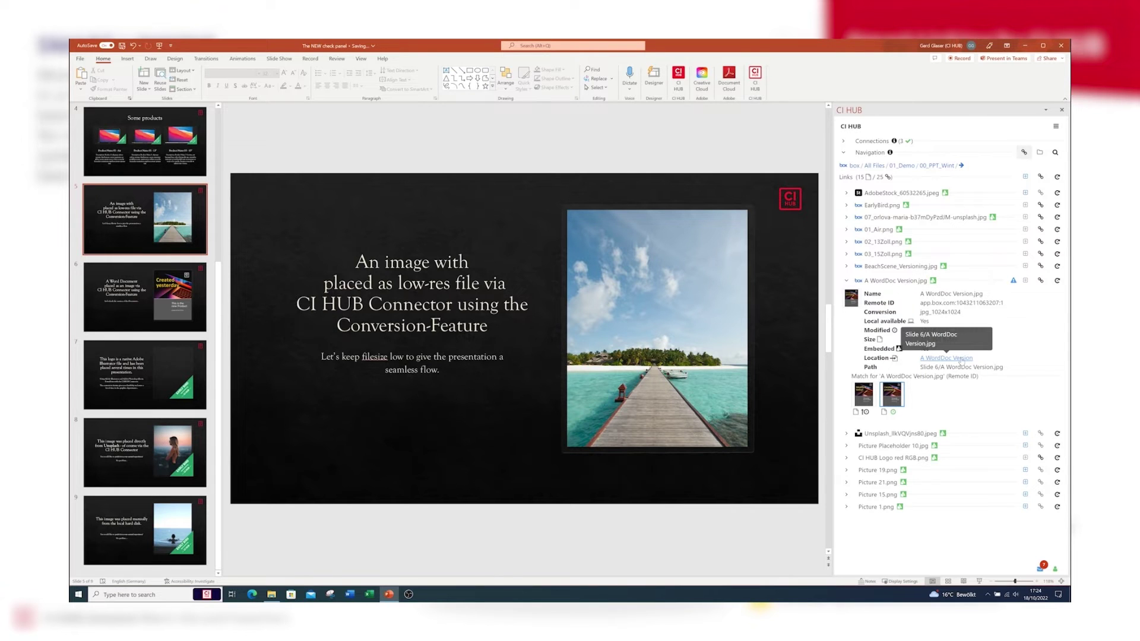
left_click(960, 358)
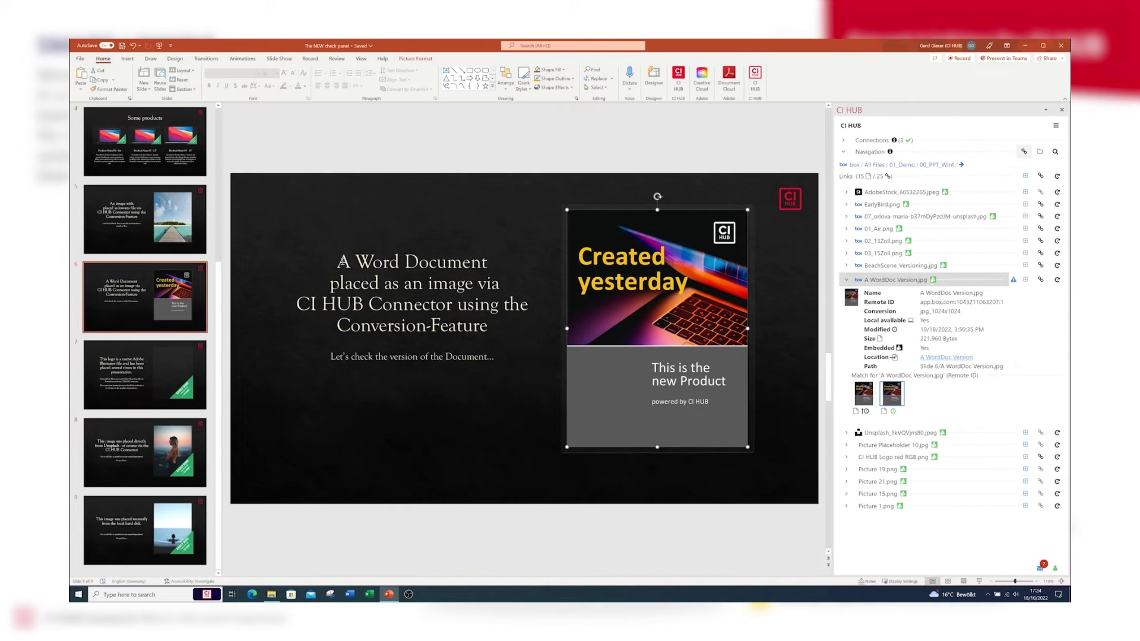
left_click(342, 261)
left_click_drag(342, 262, 493, 326)
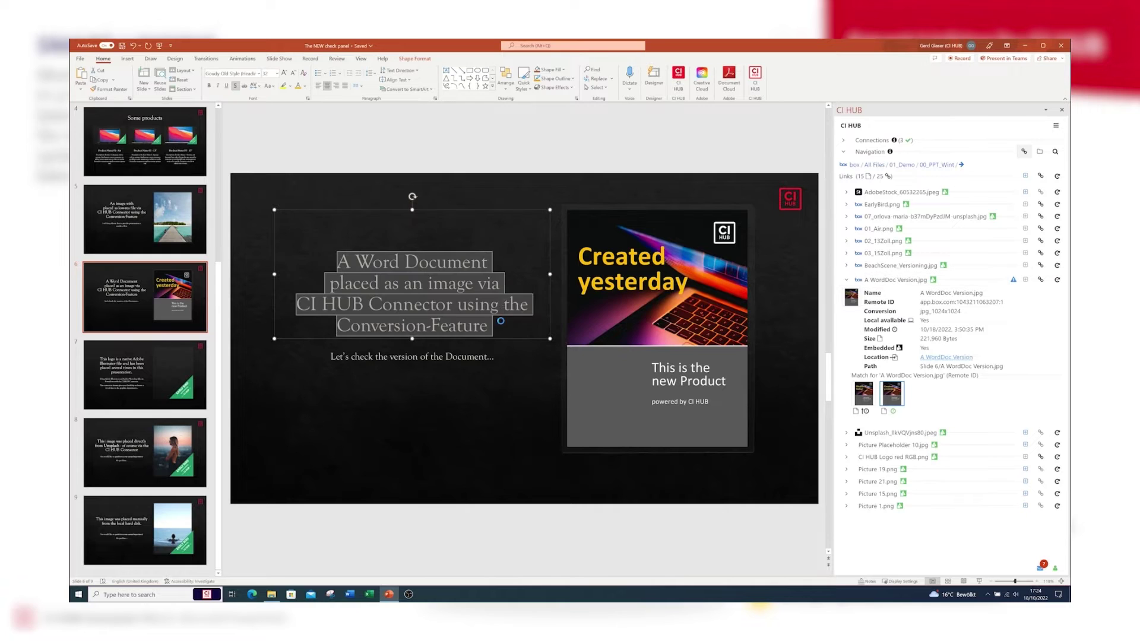
left_click(522, 532)
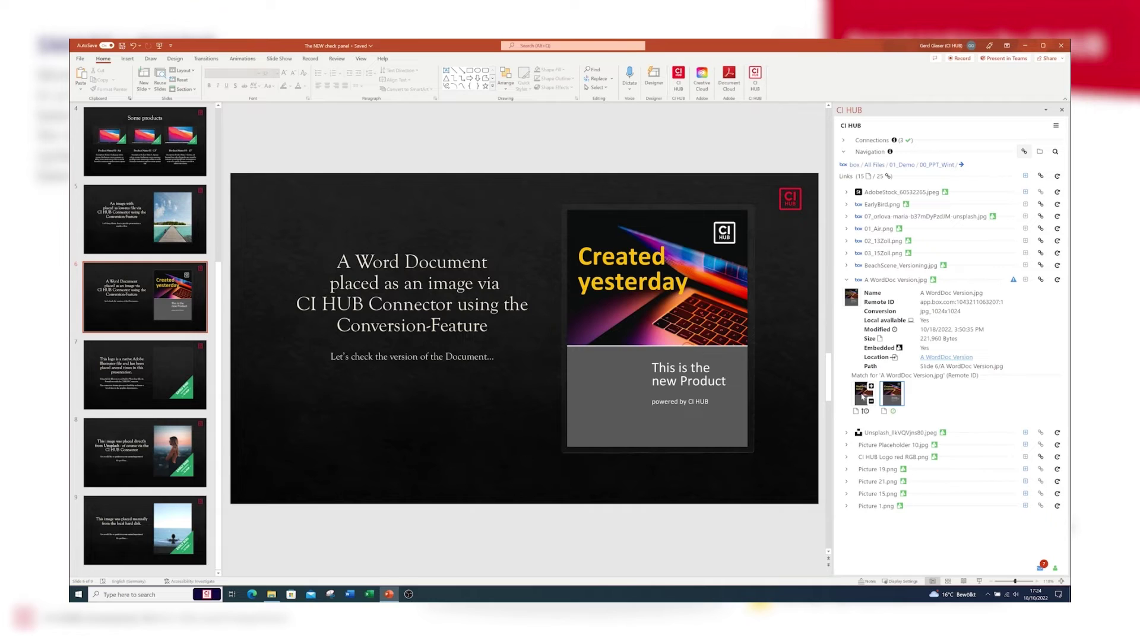
Relink the Word document picture to its newer "Modified today!" version.
left_click(863, 398)
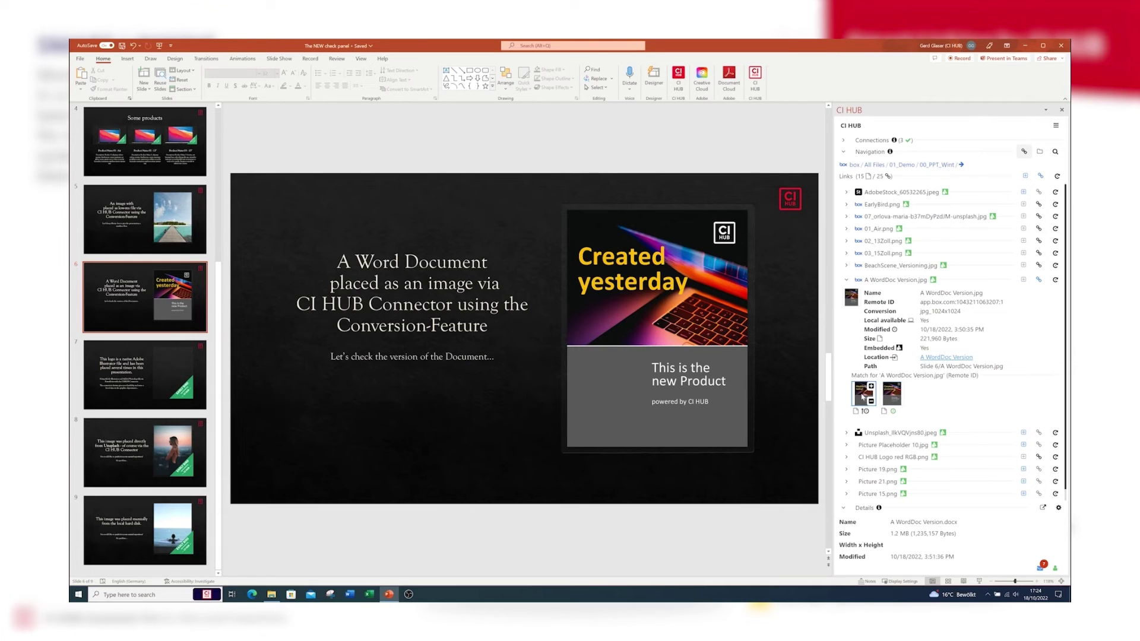
left_click(1039, 279)
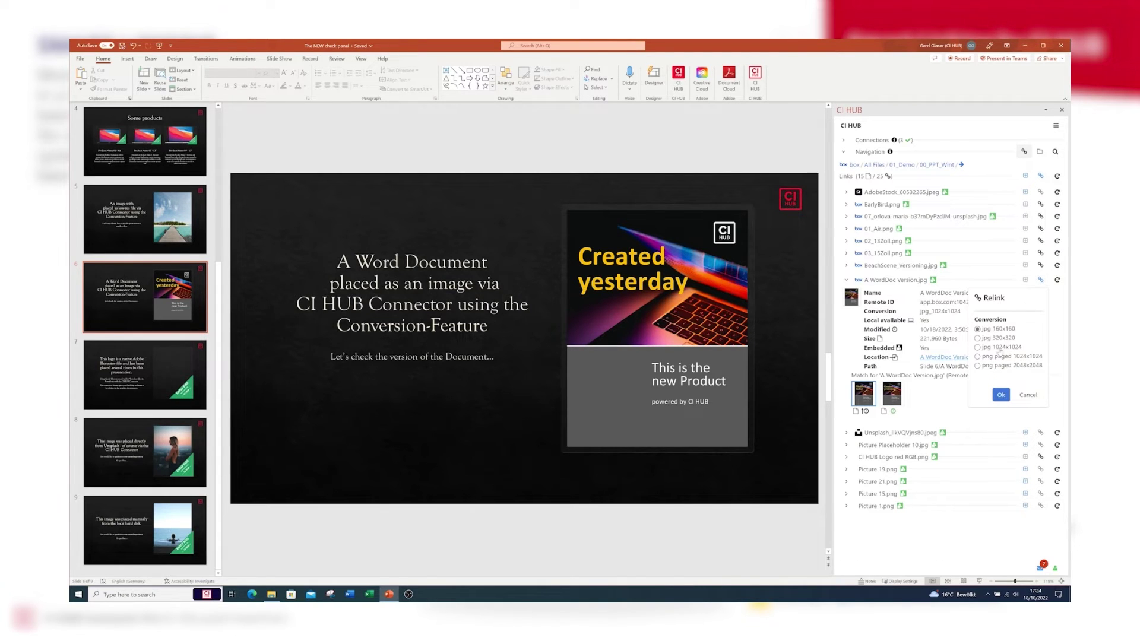
left_click(1001, 395)
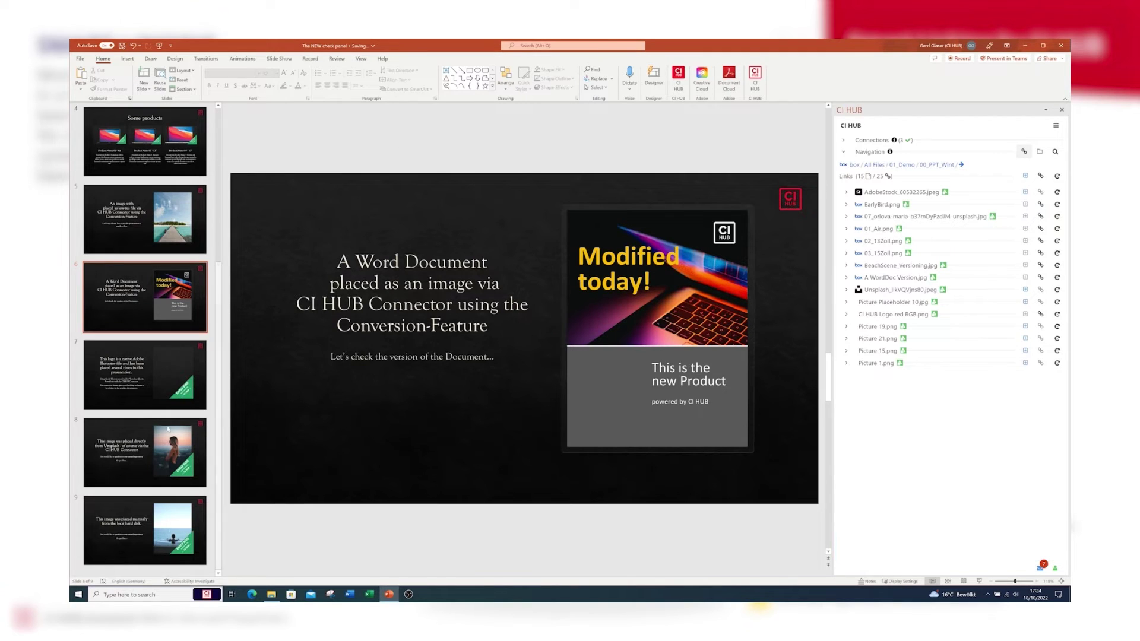
Go to slide 8 and select the Unsplash photo.
left_click(111, 442)
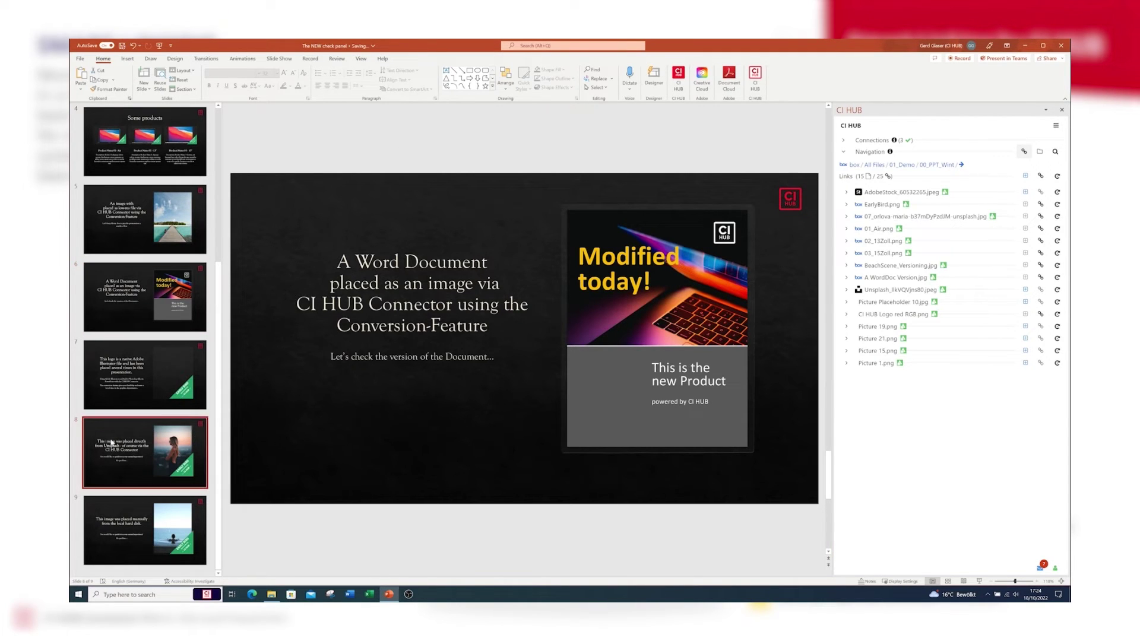
left_click_drag(299, 284, 494, 326)
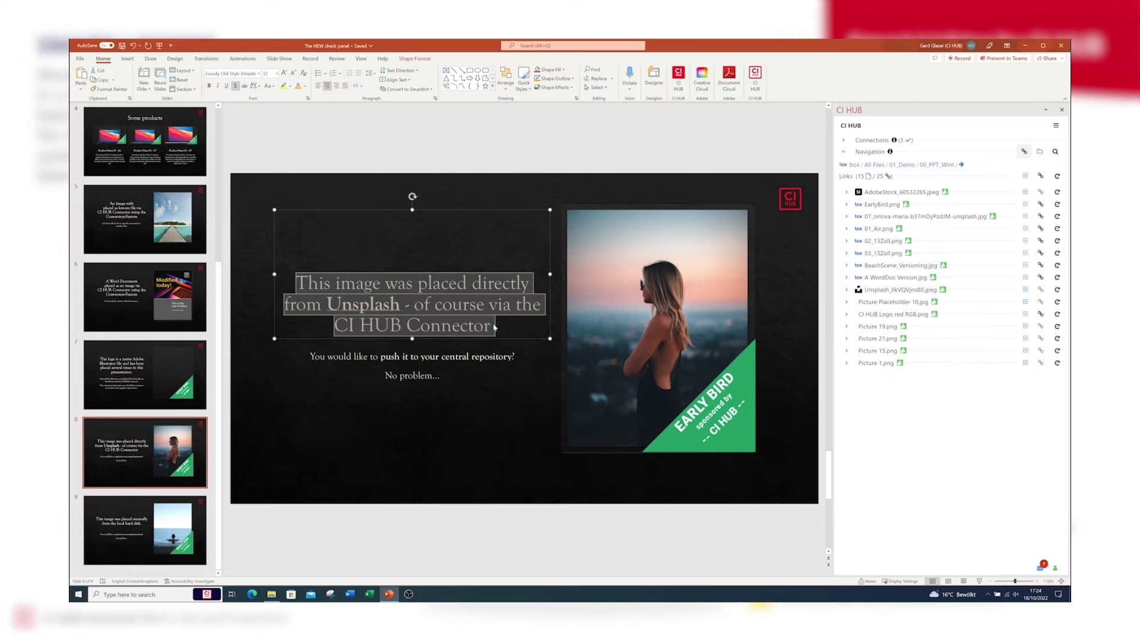
left_click(460, 432)
left_click_drag(309, 356, 514, 353)
left_click(507, 520)
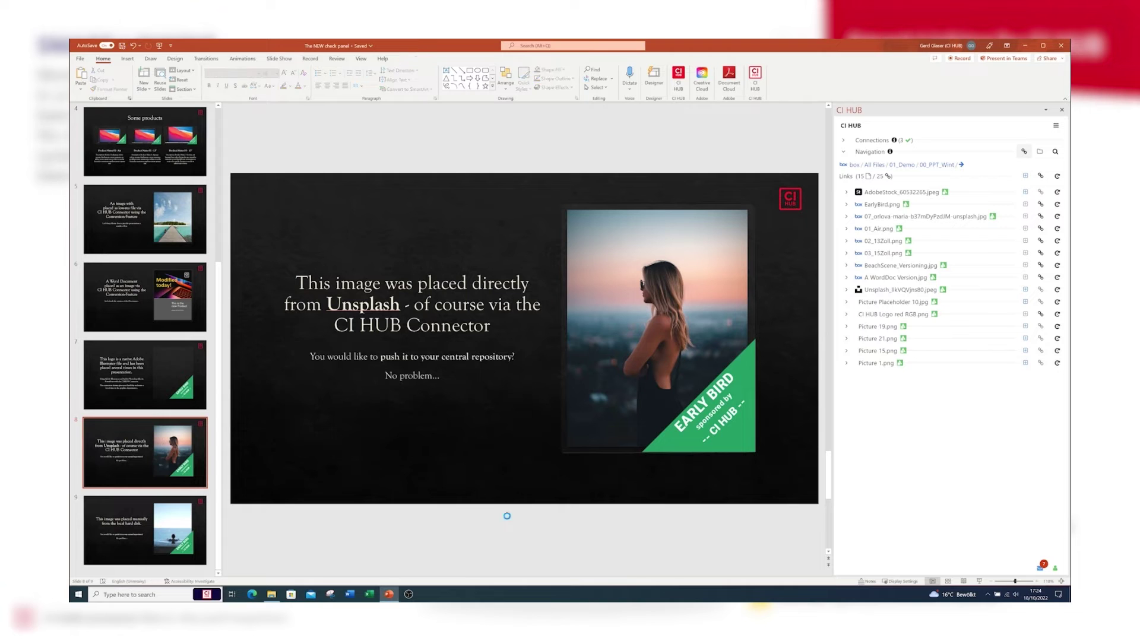
left_click(635, 317)
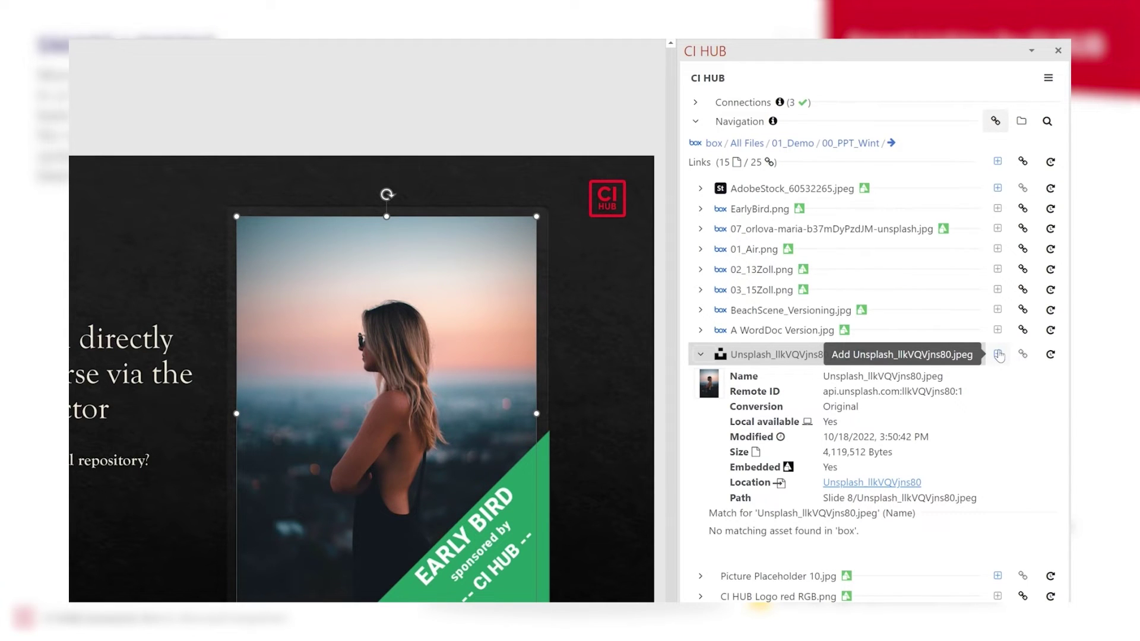
Upload Unsplash_IlkVQVjns80.jpeg into the box 03_Images folder.
left_click(867, 144)
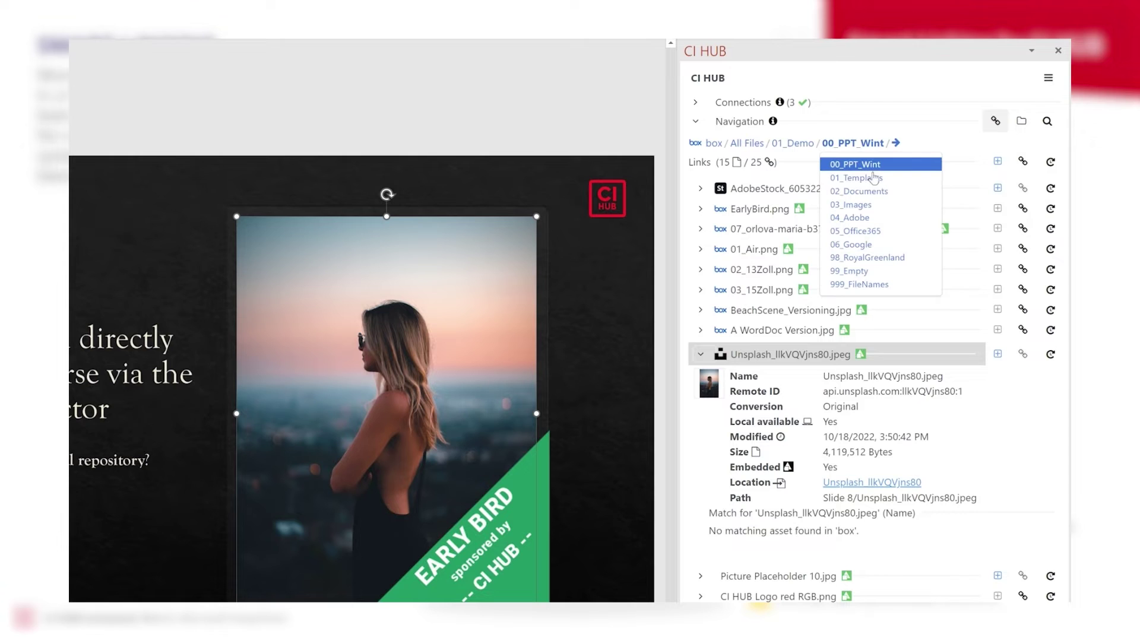
left_click(871, 204)
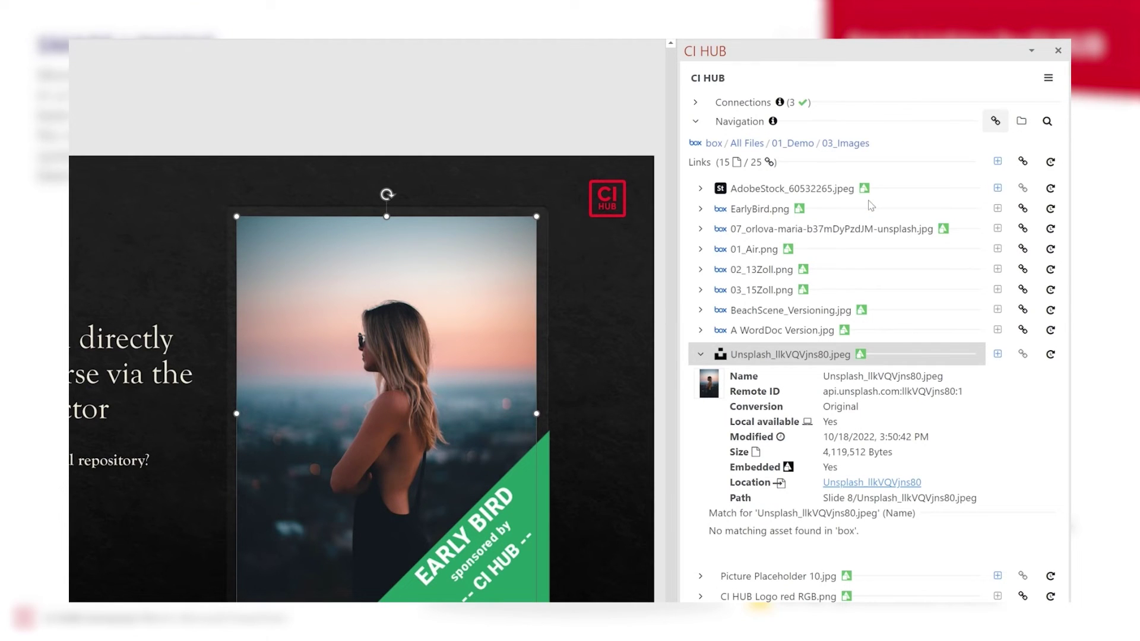
left_click(997, 355)
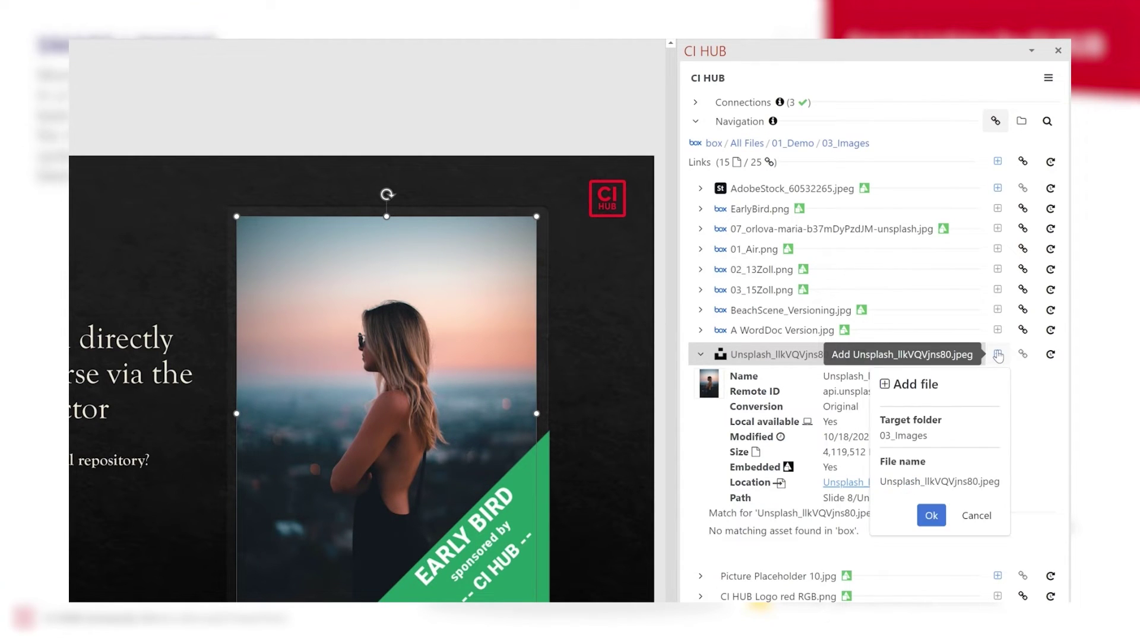
left_click(930, 513)
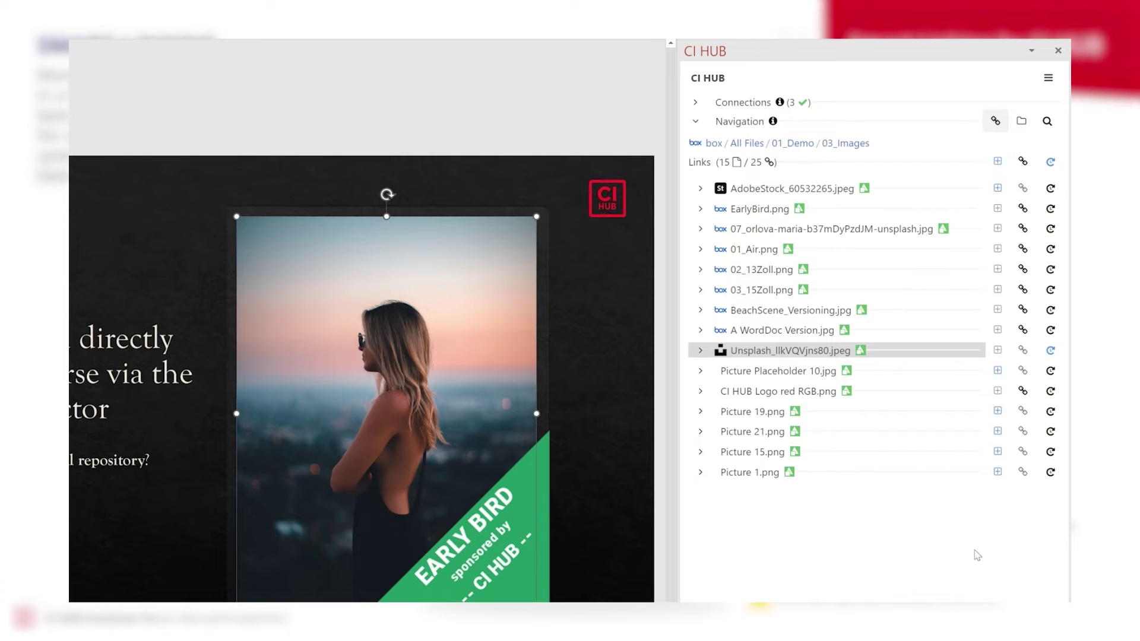
Browse box folders, going up to 01_Demo and reopening 03_Images as thumbnails.
left_click(1022, 122)
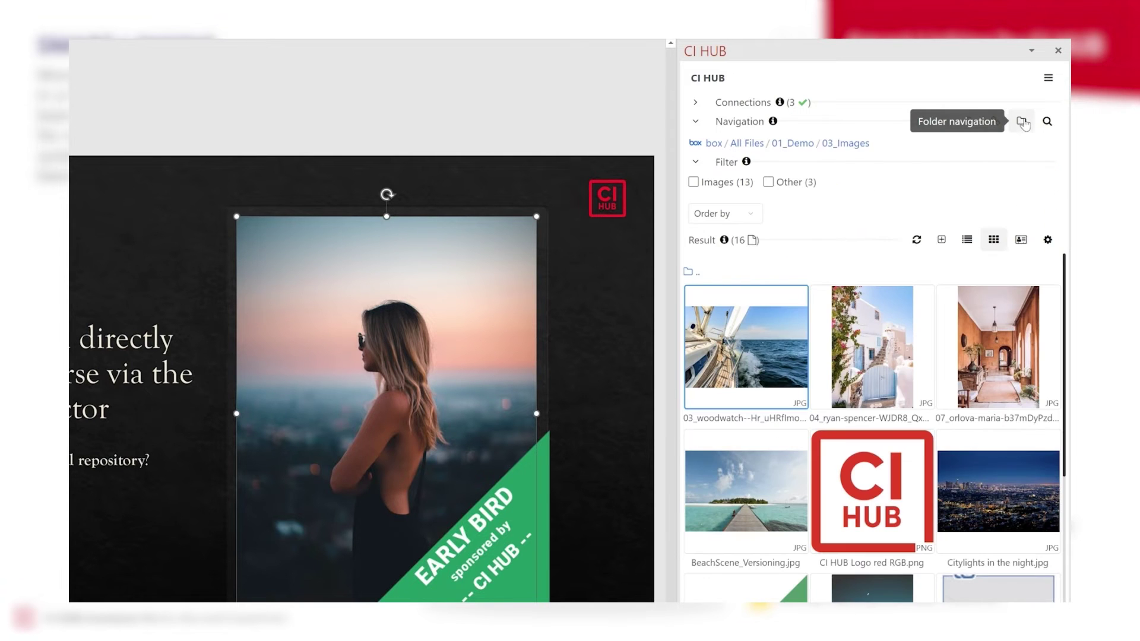
left_click(695, 273)
left_click(731, 304)
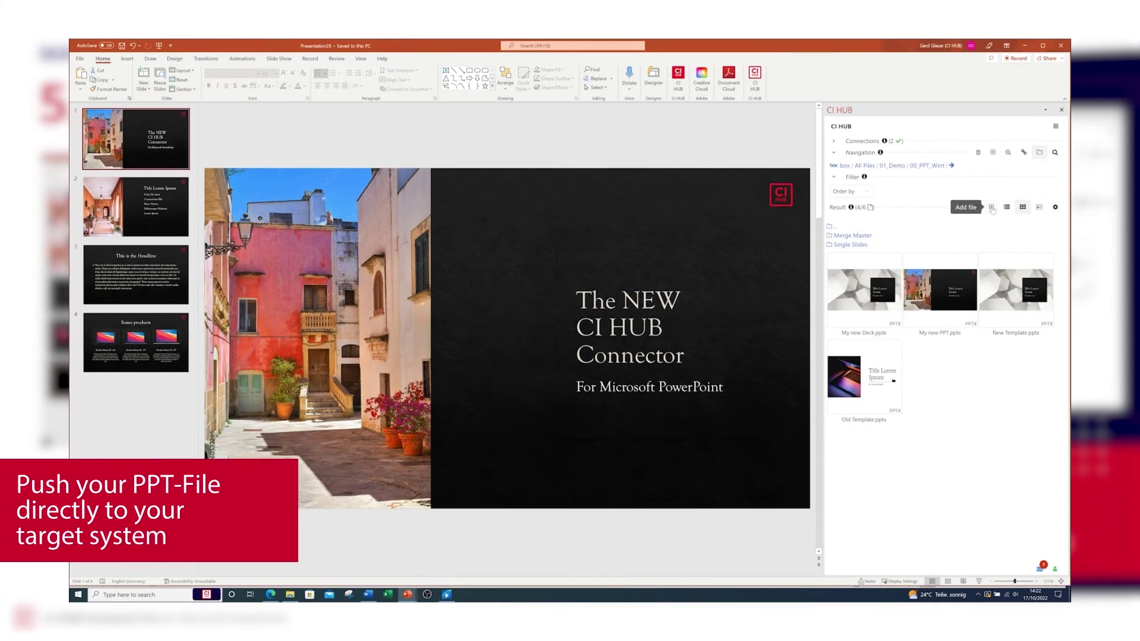
Upload the active presentation to box 00_PPT_Wint as 'My New Presentation'.
left_click(992, 207)
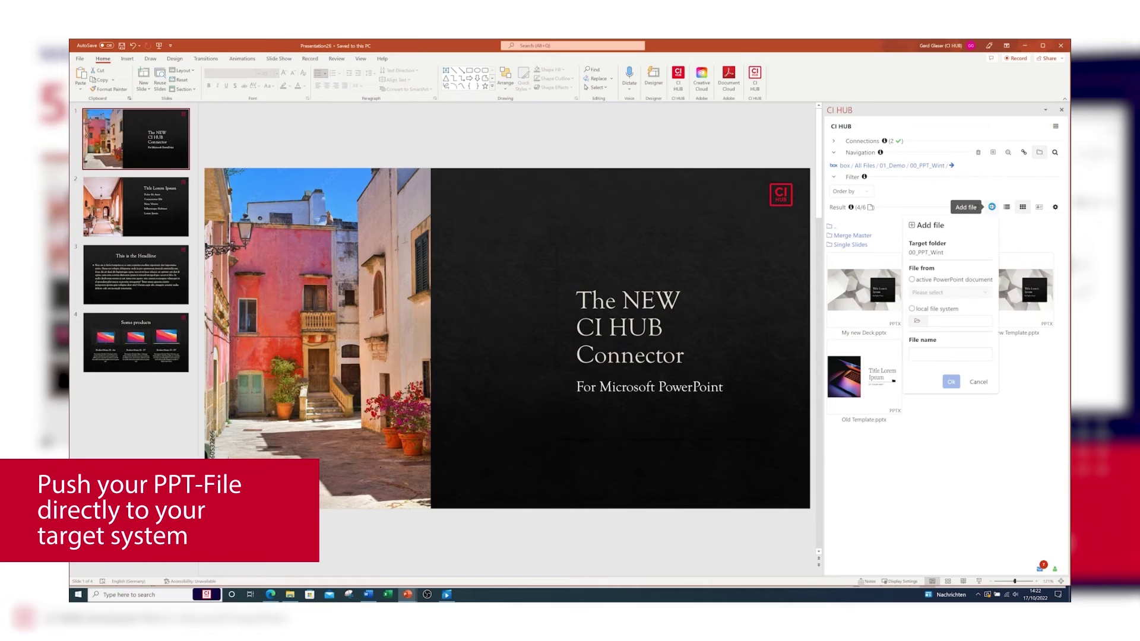
left_click(940, 293)
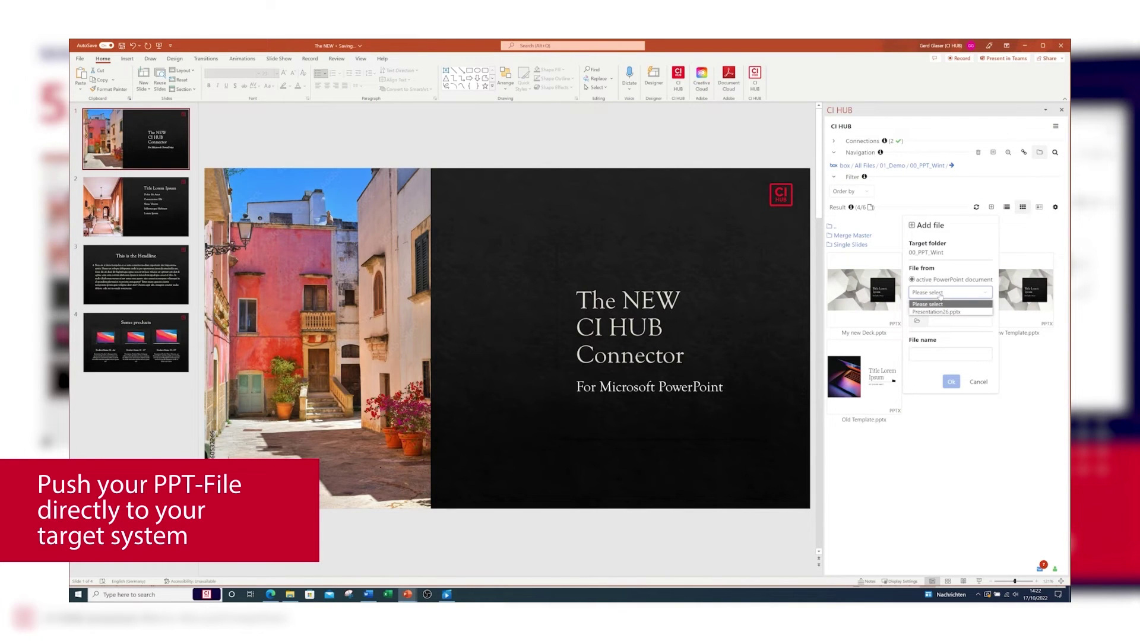
left_click(950, 312)
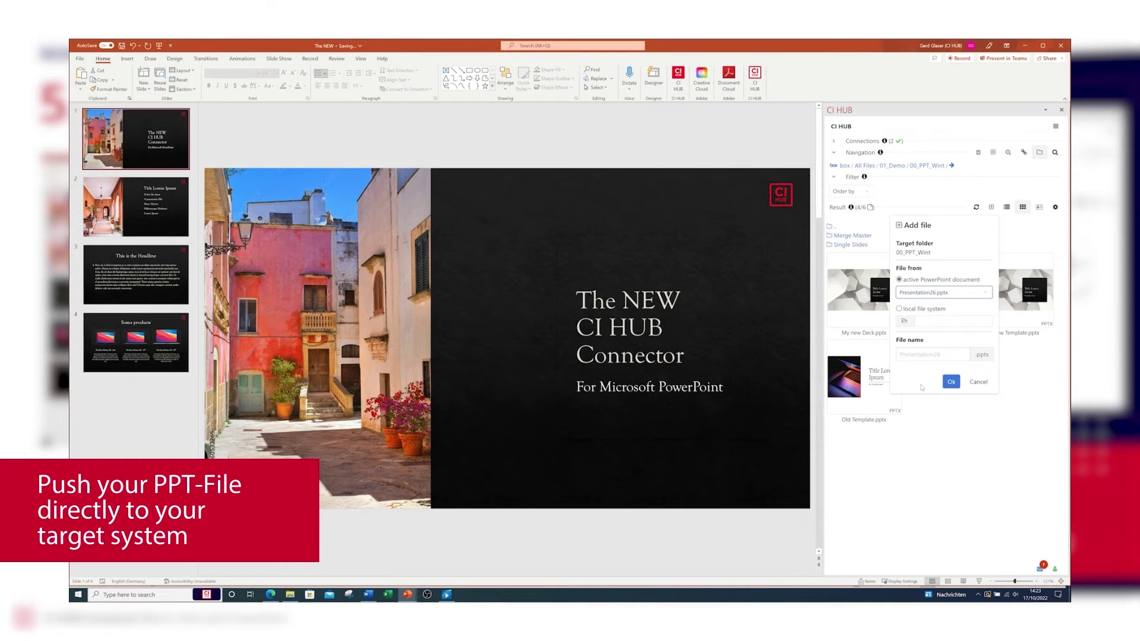
left_click(912, 354)
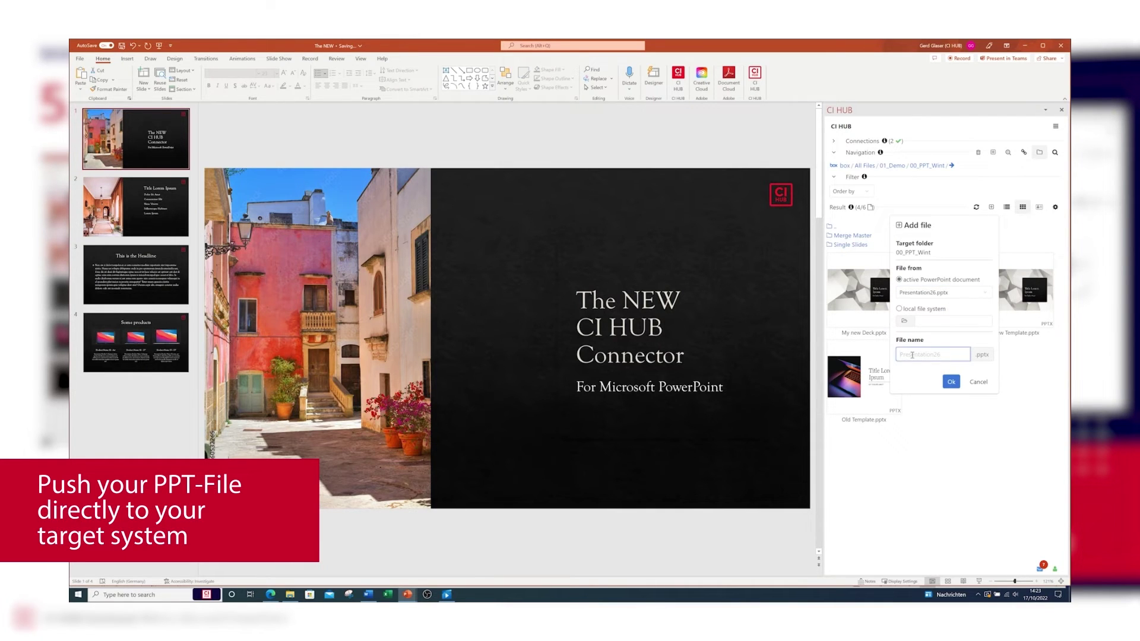
type("My")
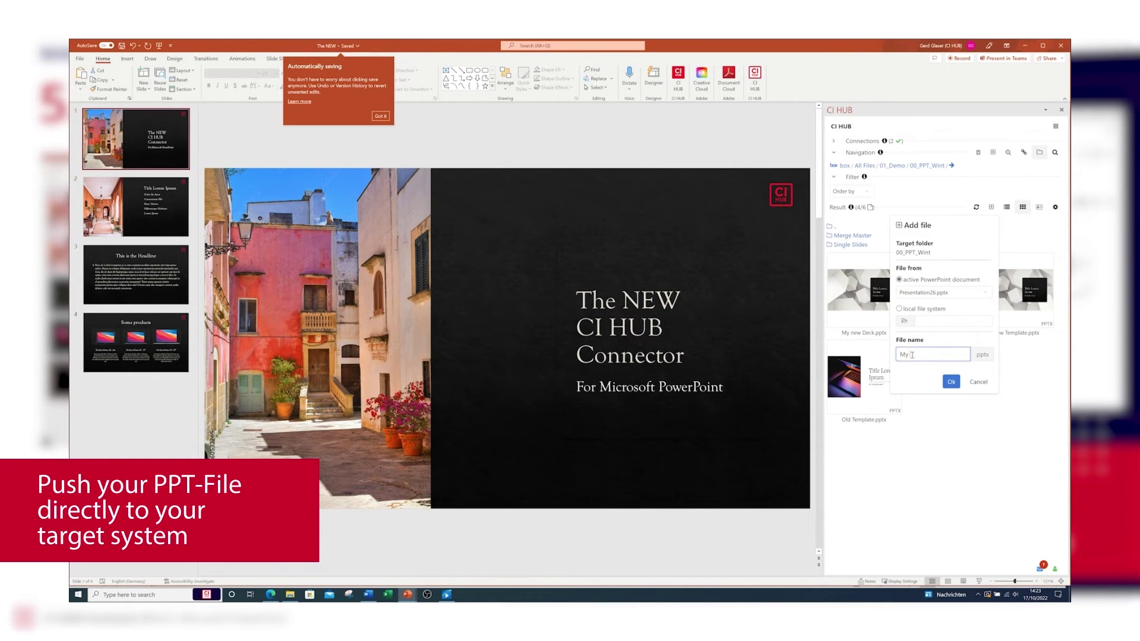
type(" New Presentation")
left_click(950, 381)
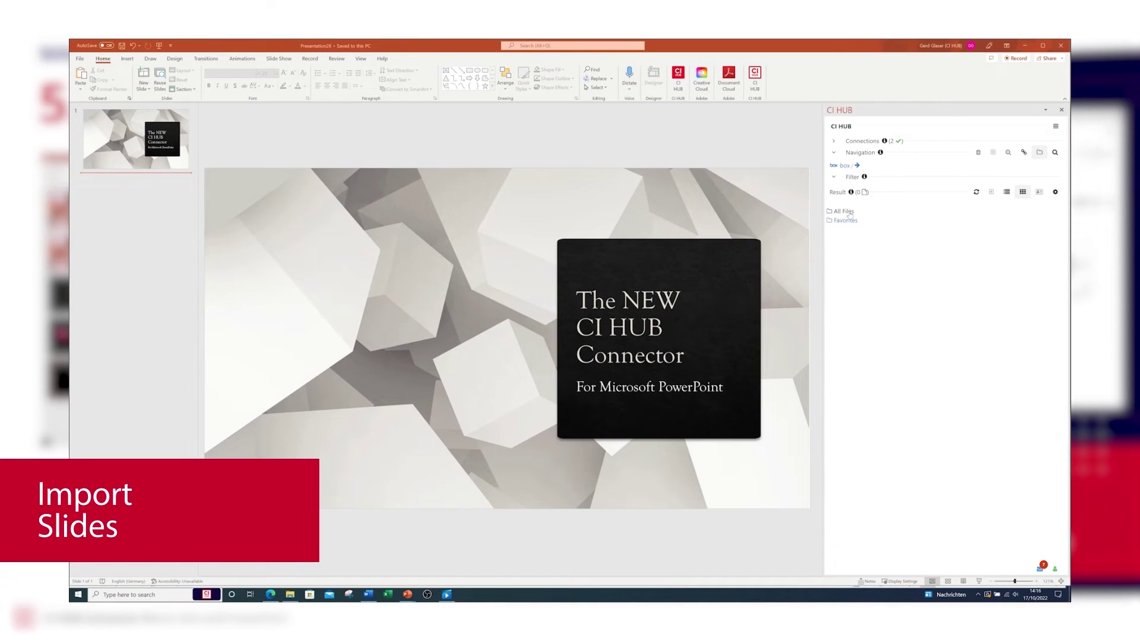
Browse to All Files > 01_Demo > 00_PPT_Wint > Single Slides and import 02_About.
left_click(844, 211)
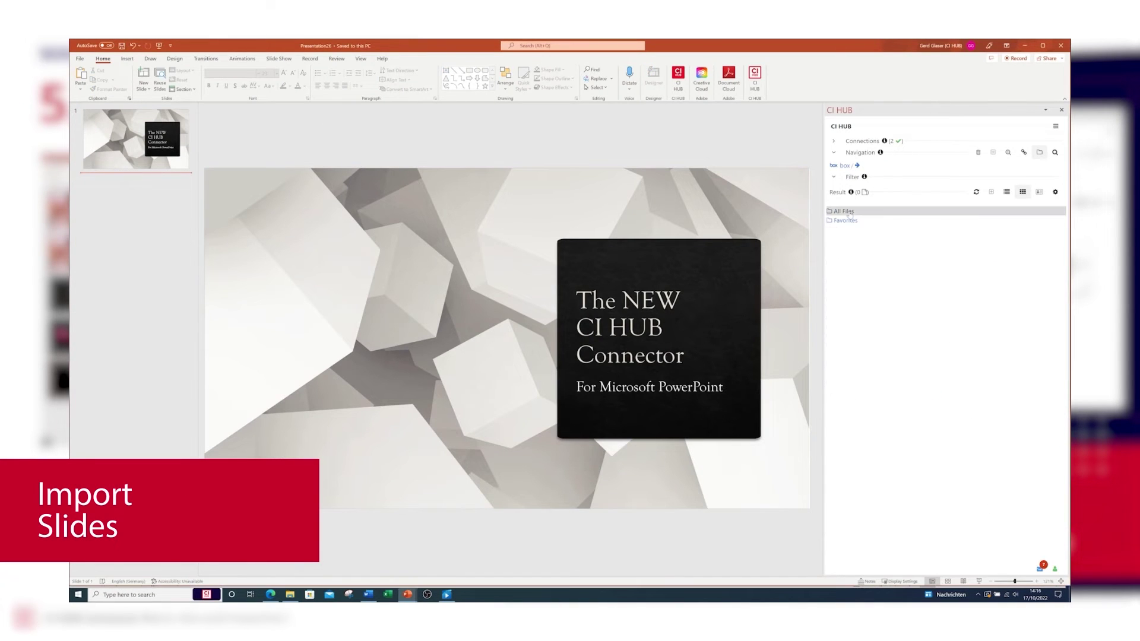
left_click(849, 245)
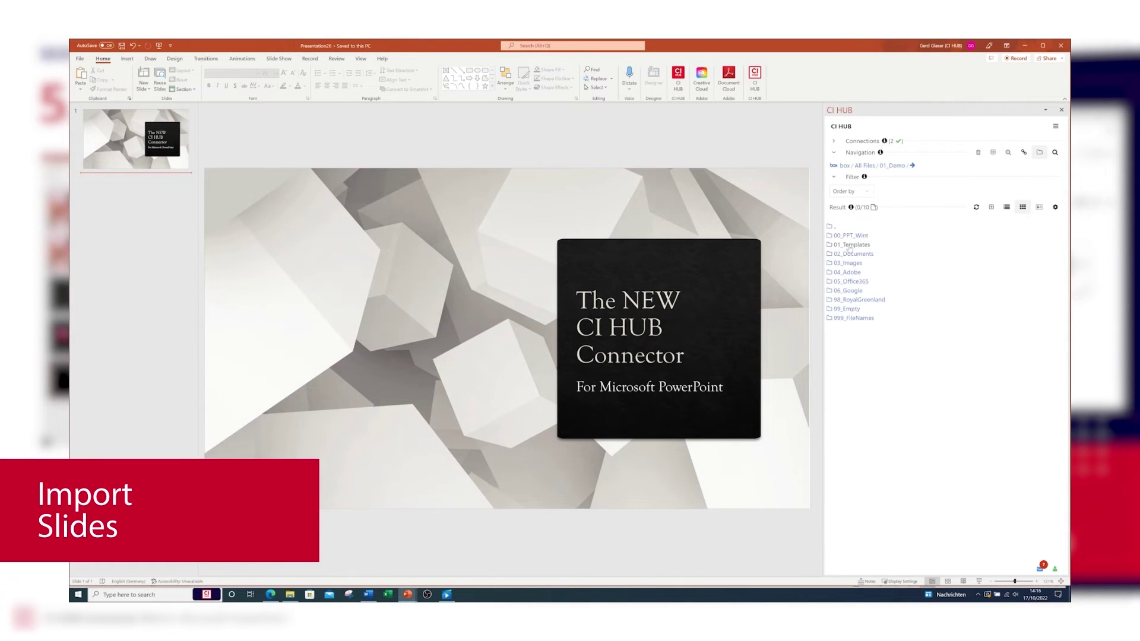
left_click(854, 235)
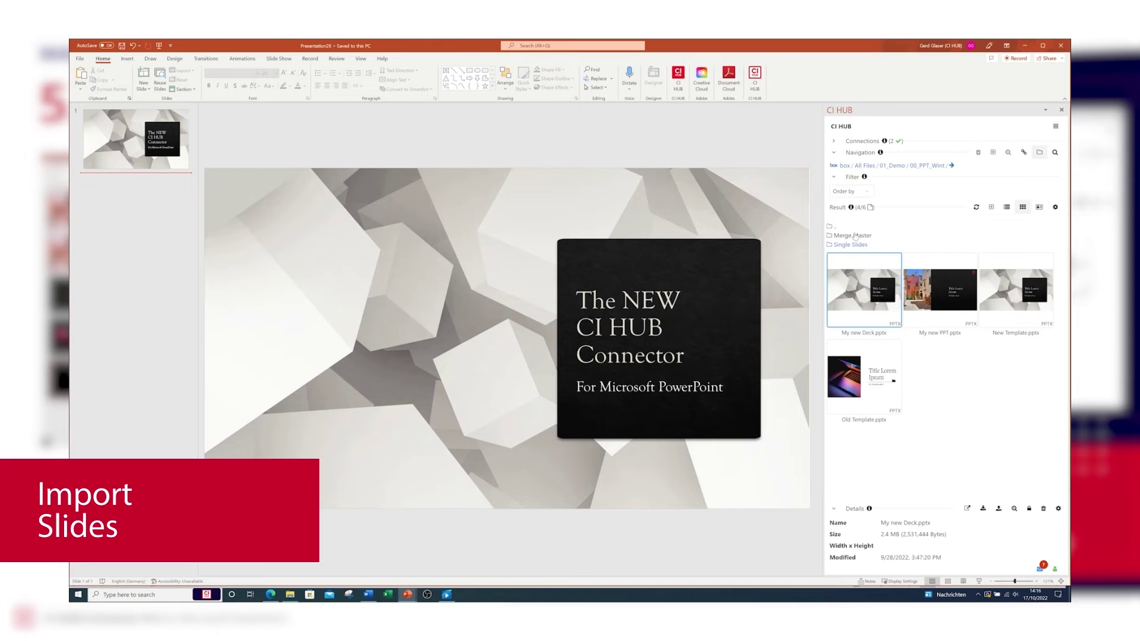
left_click(847, 245)
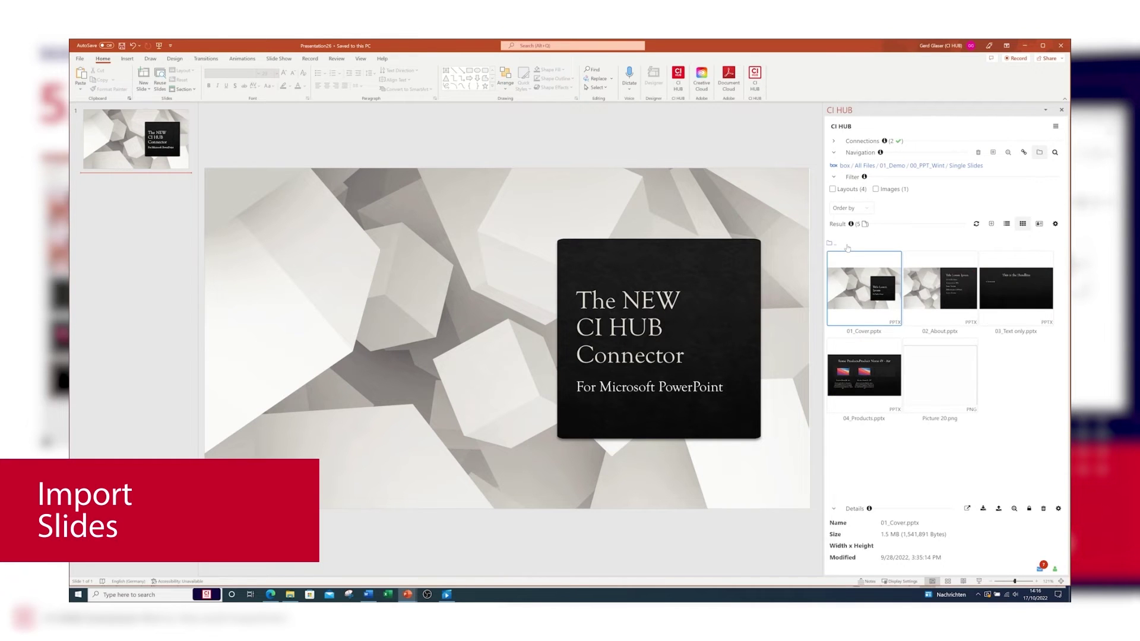
left_click(939, 290)
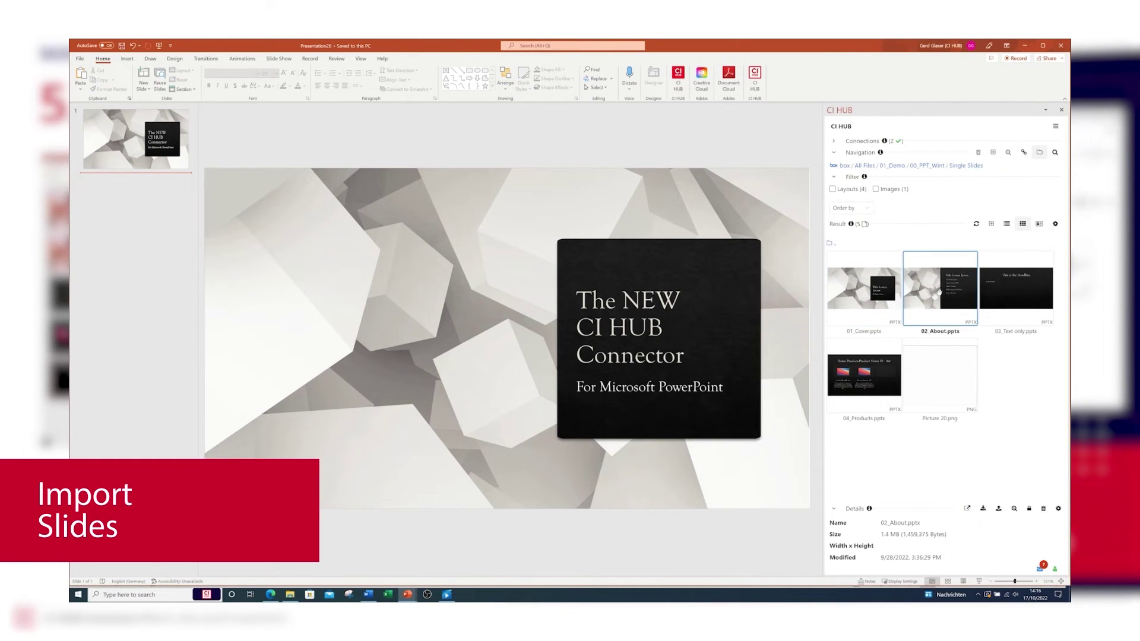
right_click(938, 291)
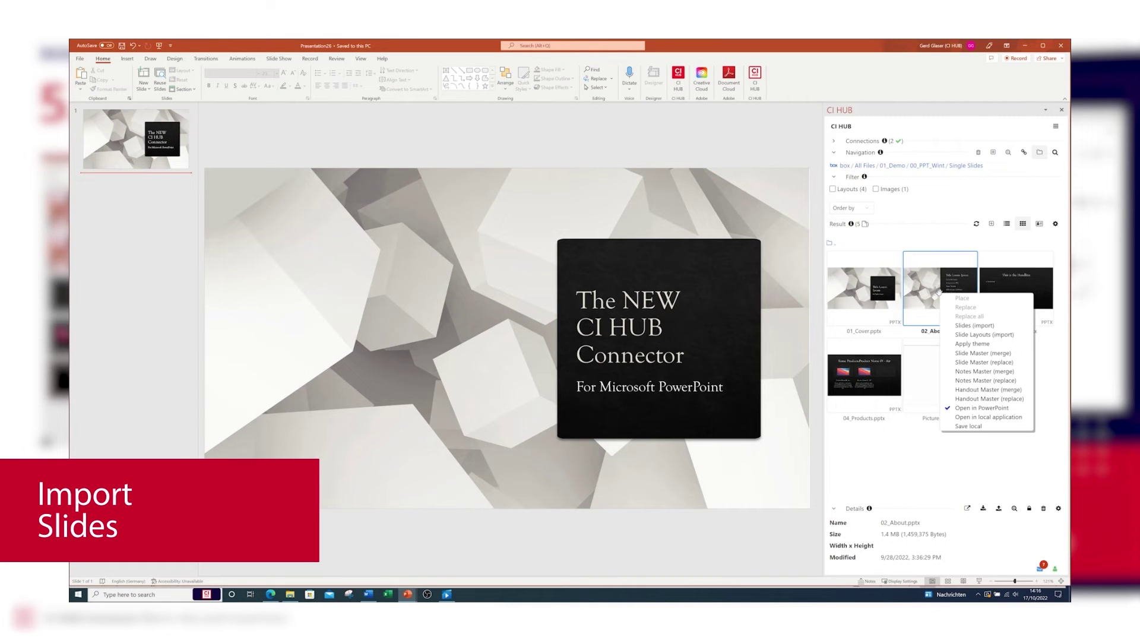
left_click(983, 326)
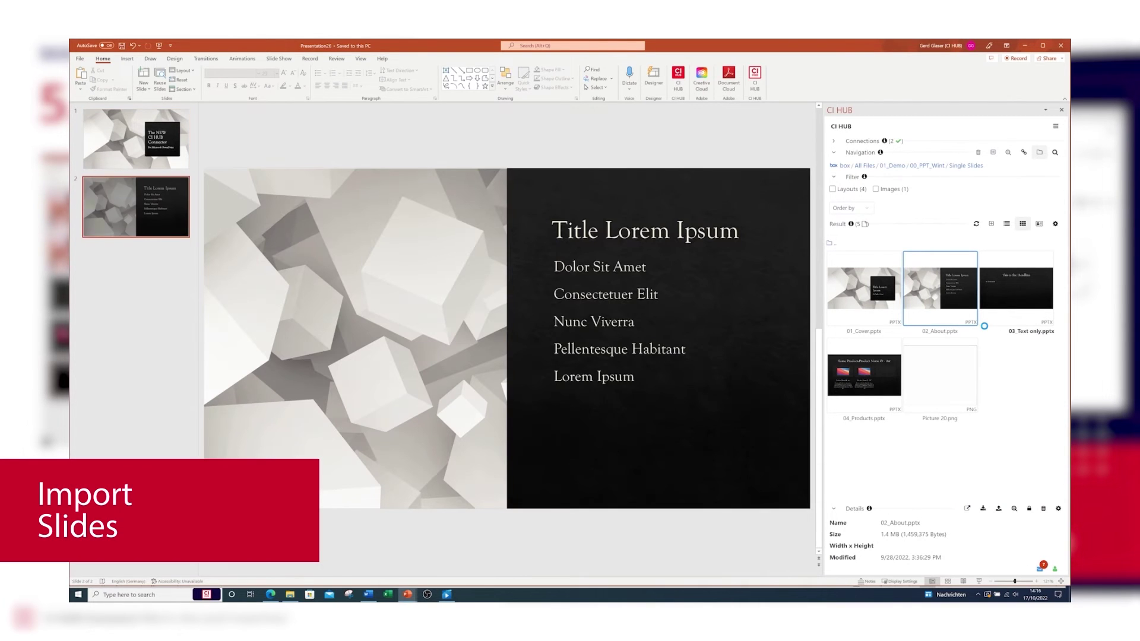
Import the 03_Text only and 04_Products slides into the deck.
left_click(1020, 287)
right_click(1020, 287)
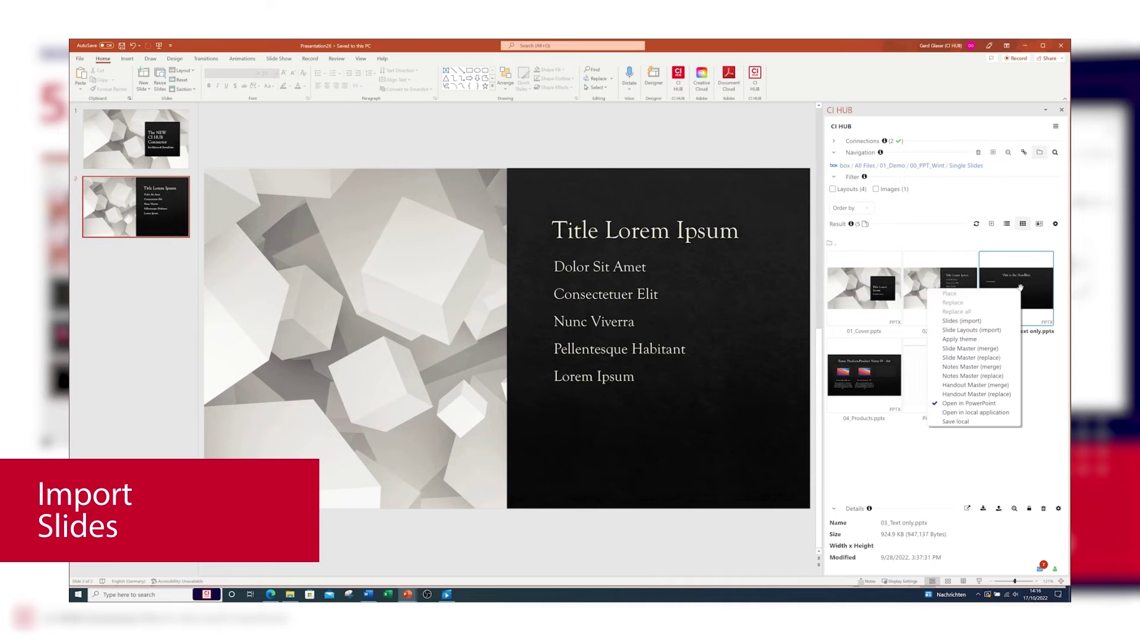
left_click(986, 321)
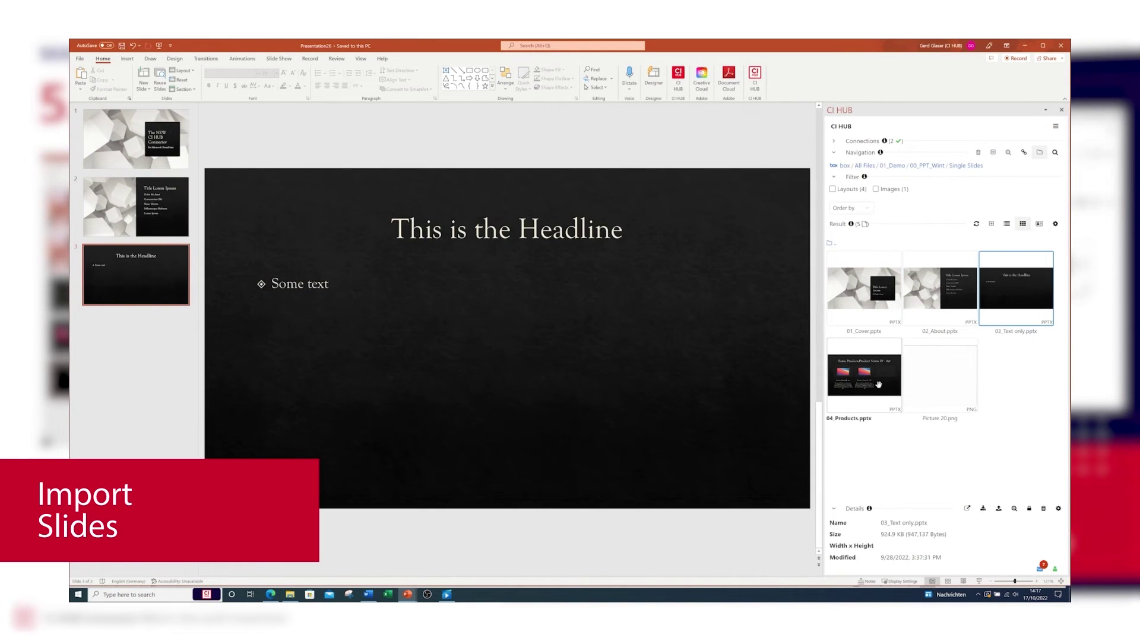
left_click(878, 385)
right_click(878, 385)
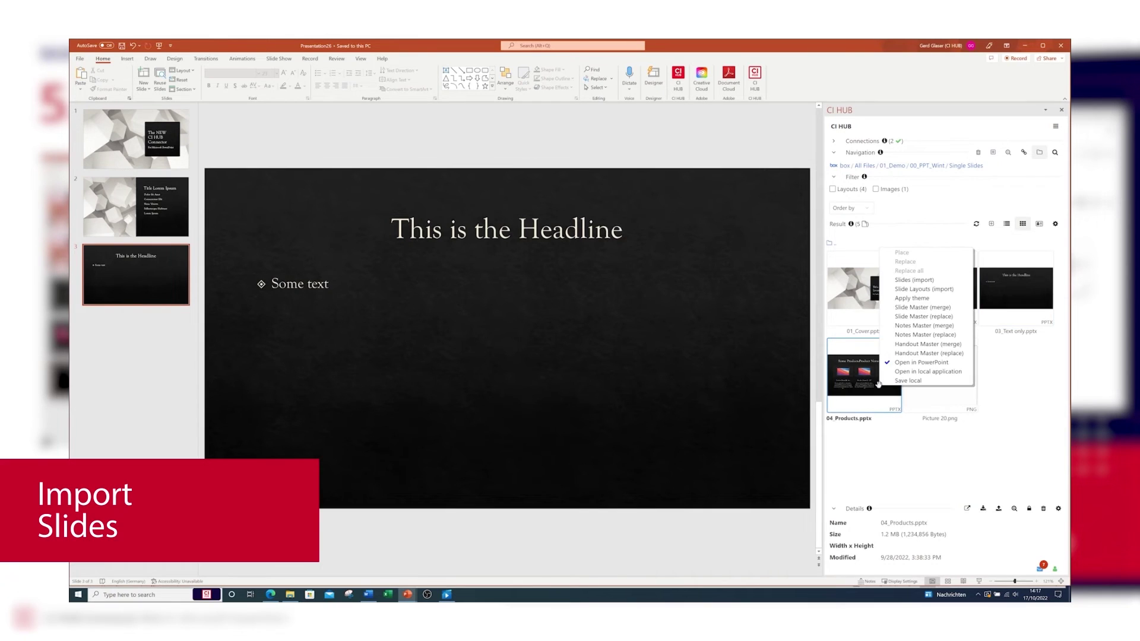
left_click(929, 280)
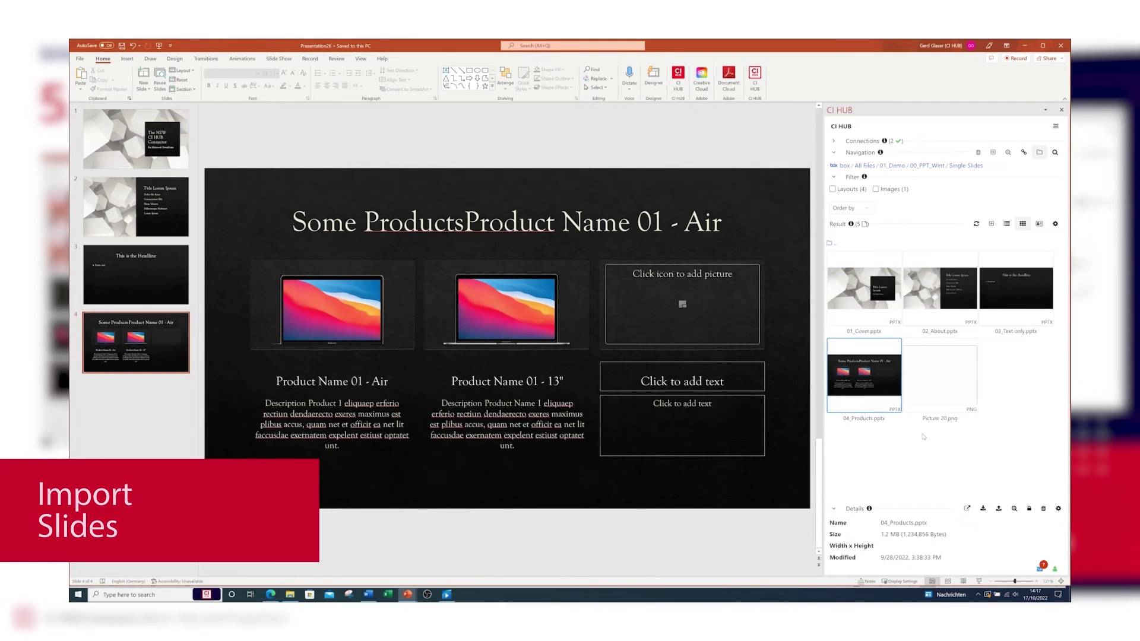
Add a Comparison slide and a Content with Caption slide after the title slide.
left_click(922, 437)
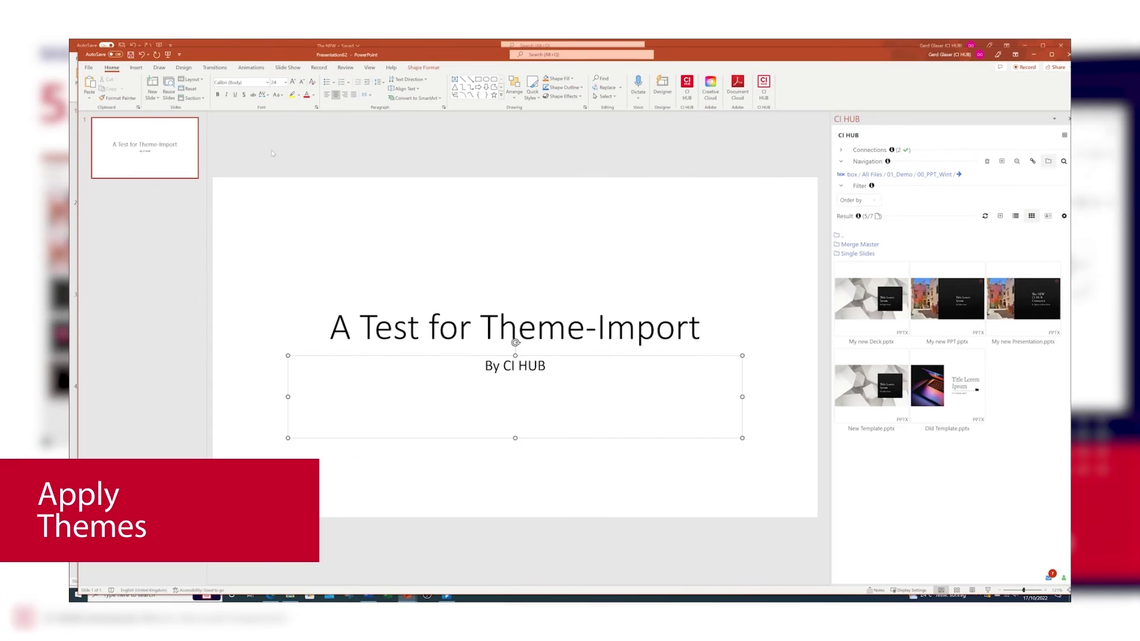
left_click(272, 153)
left_click(158, 164)
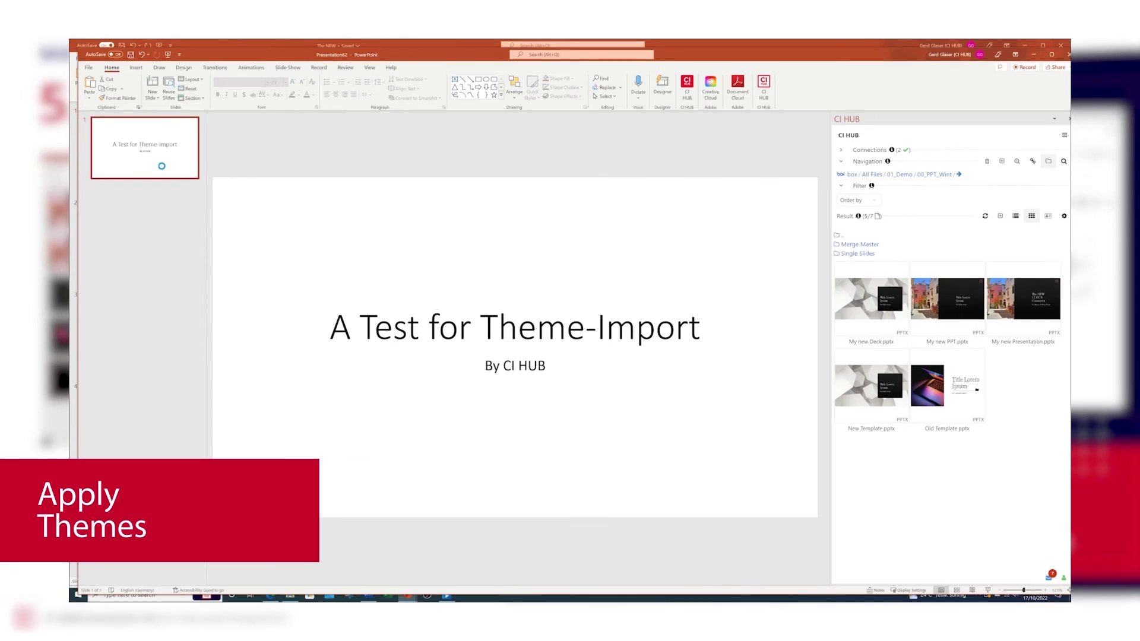
left_click(152, 97)
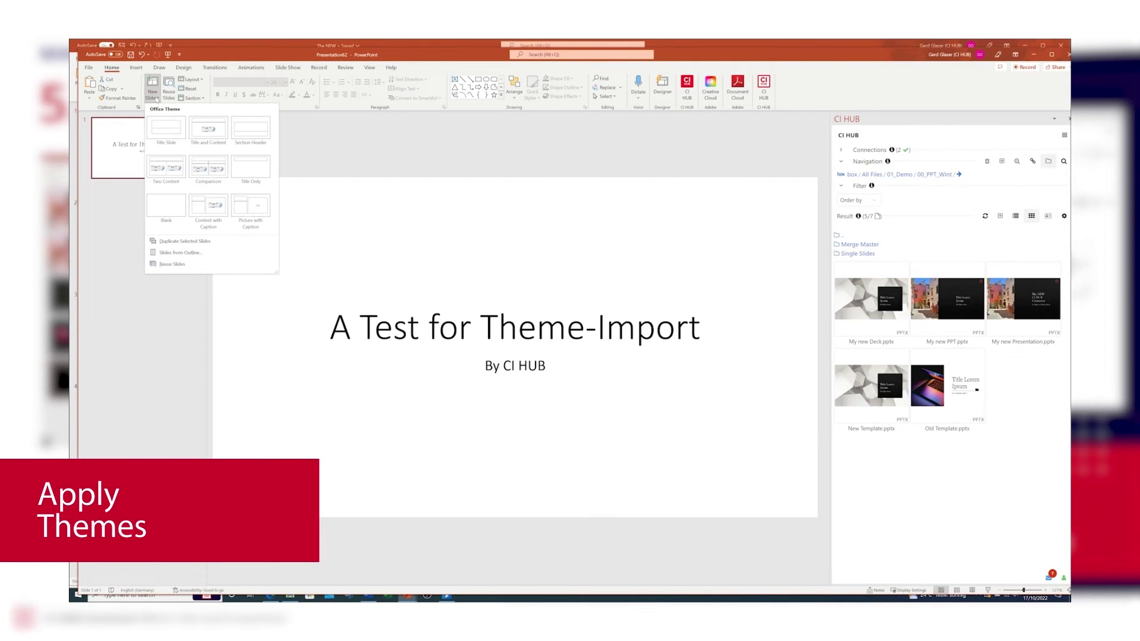
left_click(209, 169)
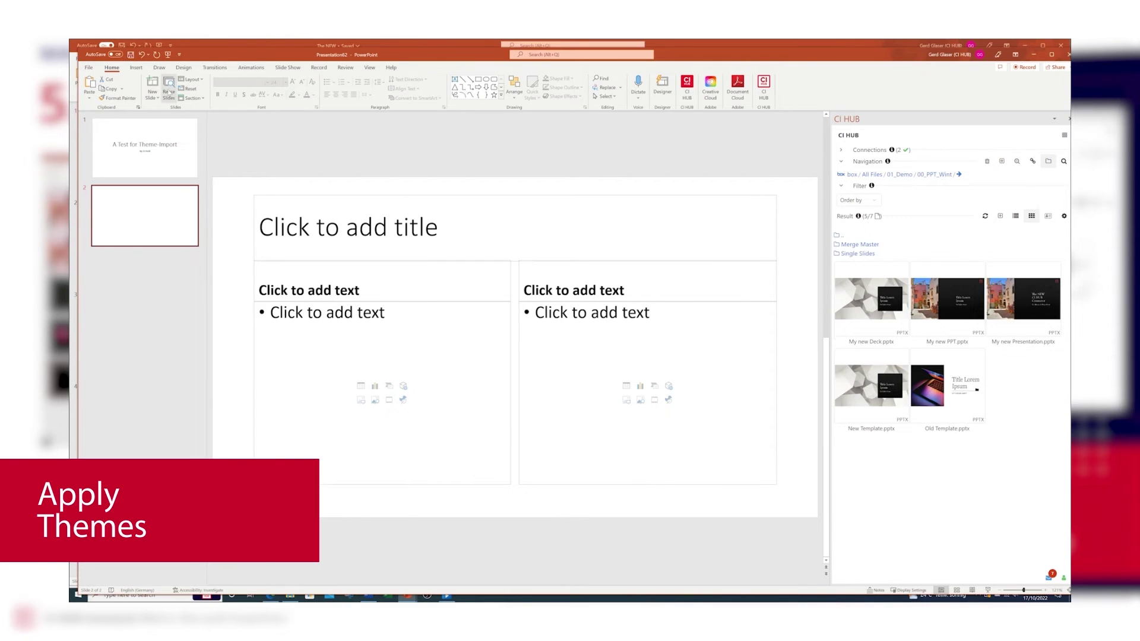
left_click(157, 99)
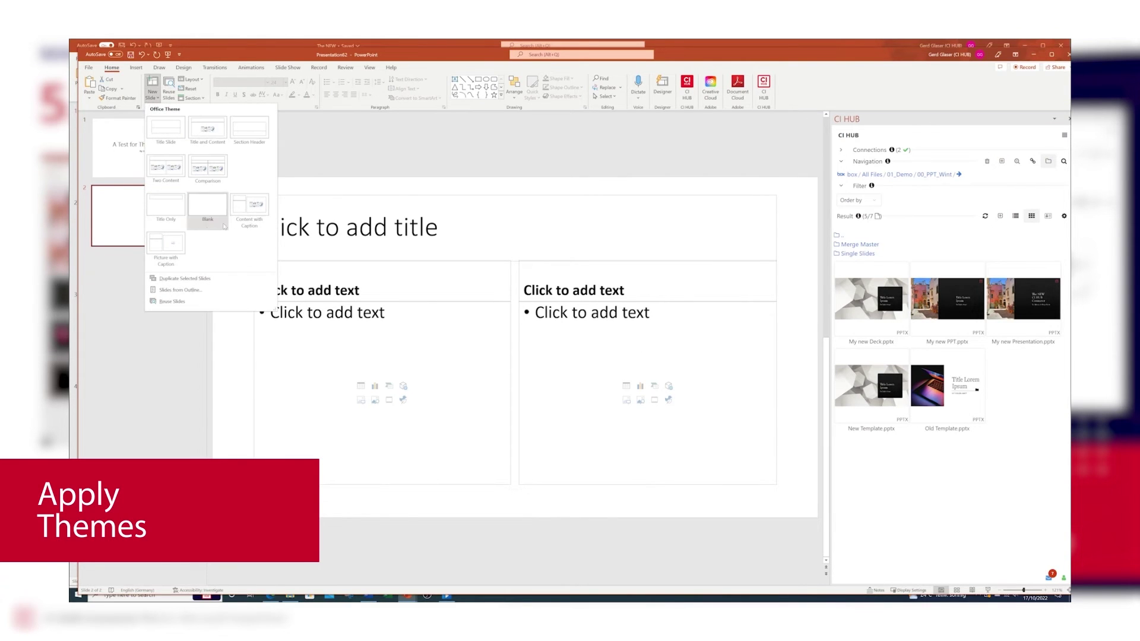
left_click(250, 208)
left_click(145, 349)
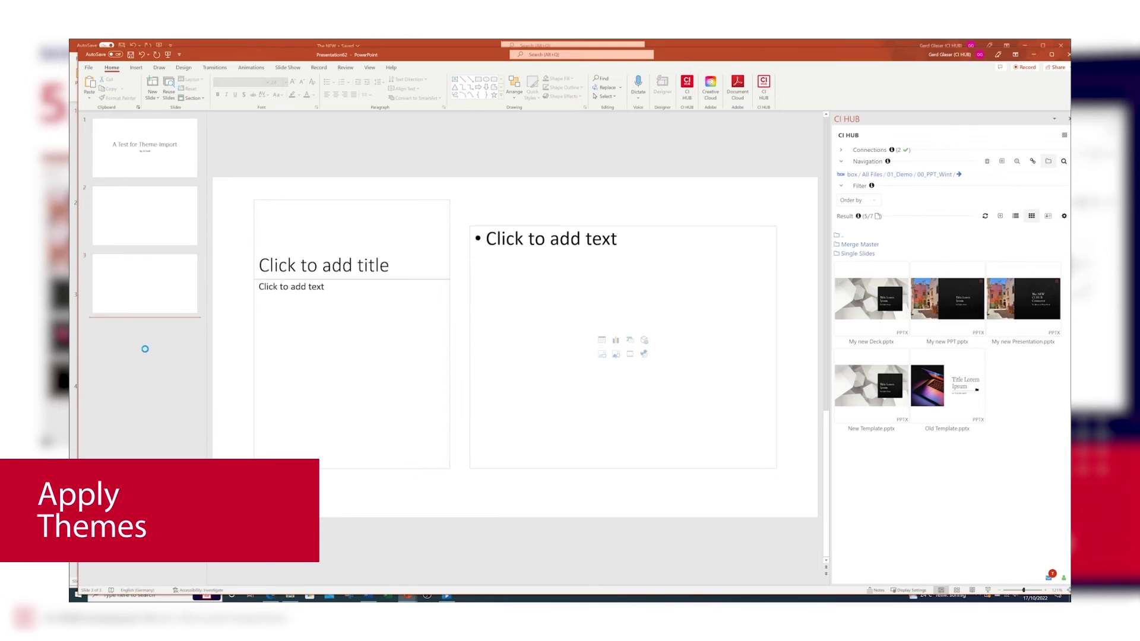
left_click(145, 208)
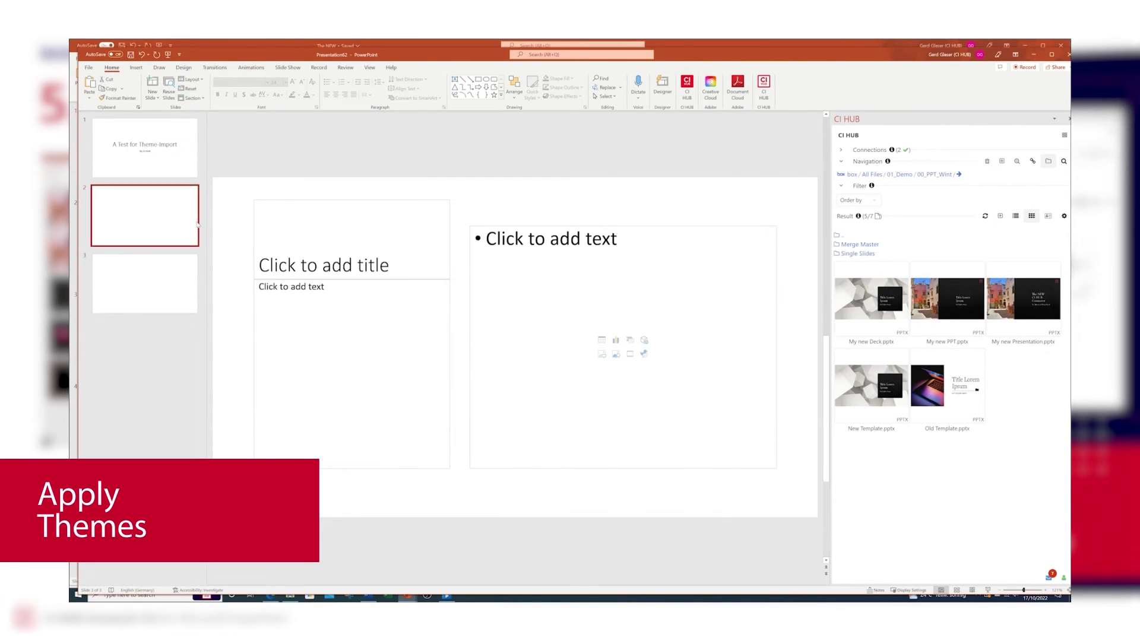
key("Up")
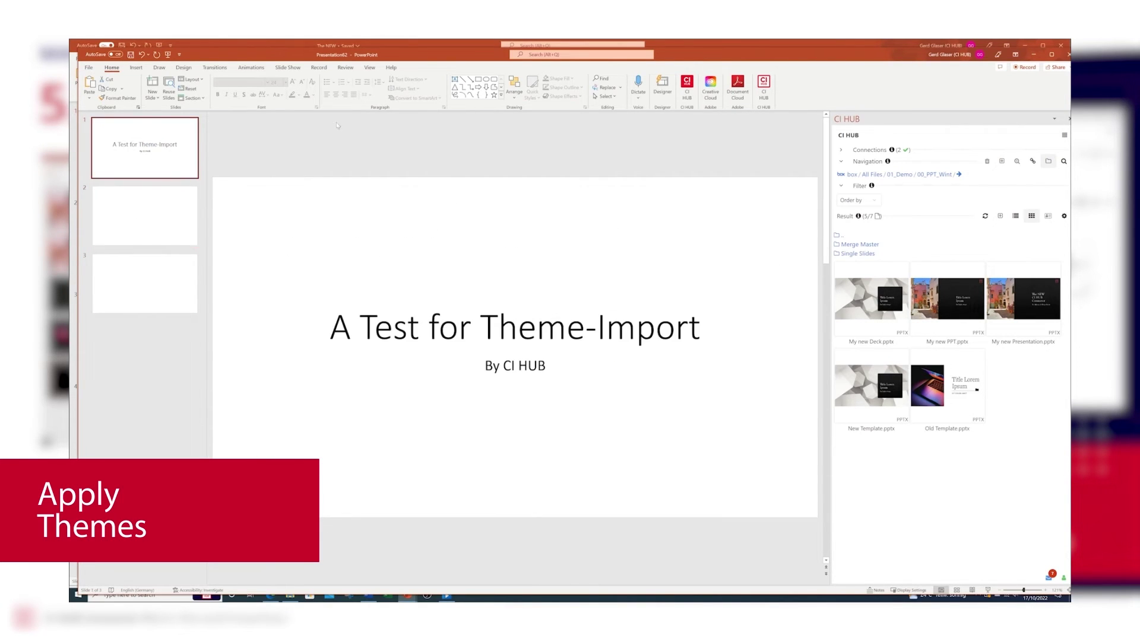
Apply the theme from My new Deck.pptx to the presentation and review slides 2 and 3.
left_click(851, 299)
right_click(852, 300)
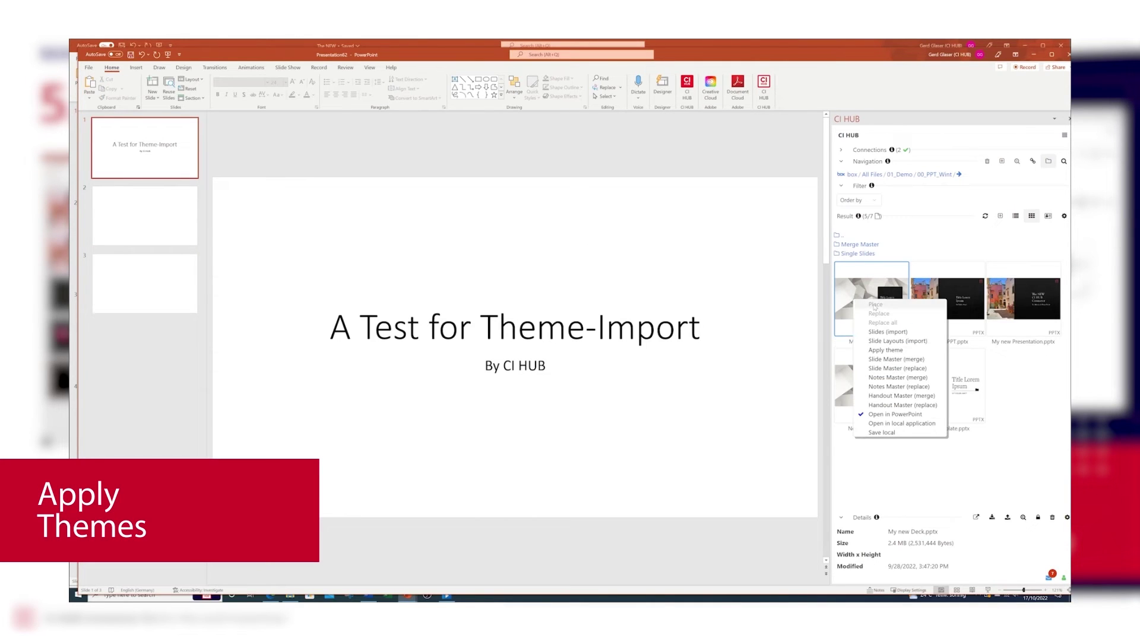
left_click(897, 351)
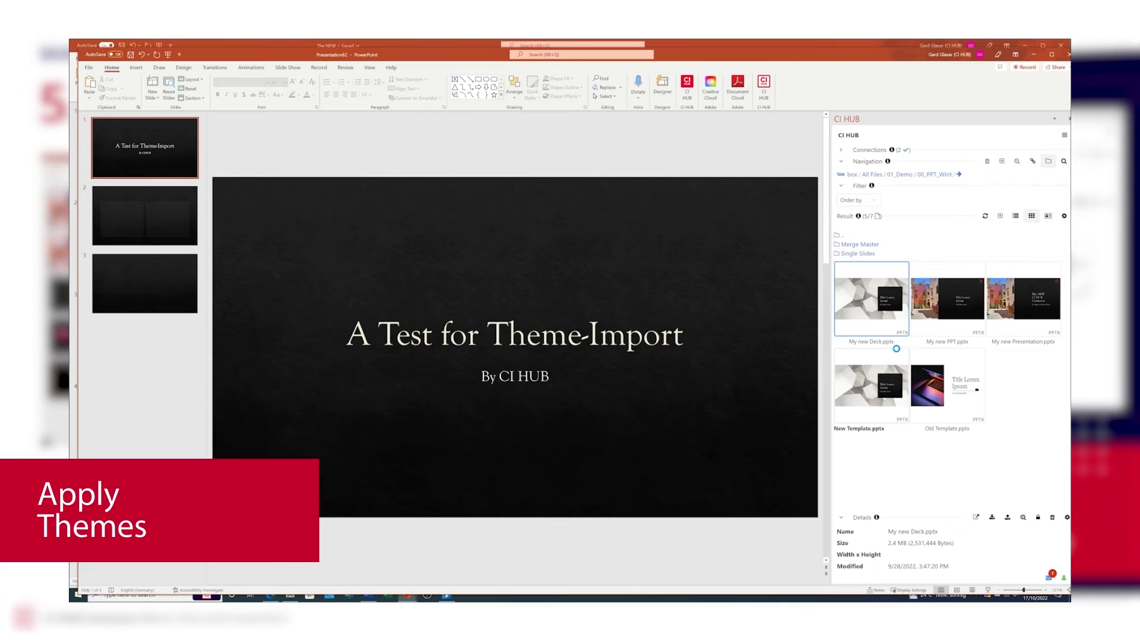
left_click(161, 219)
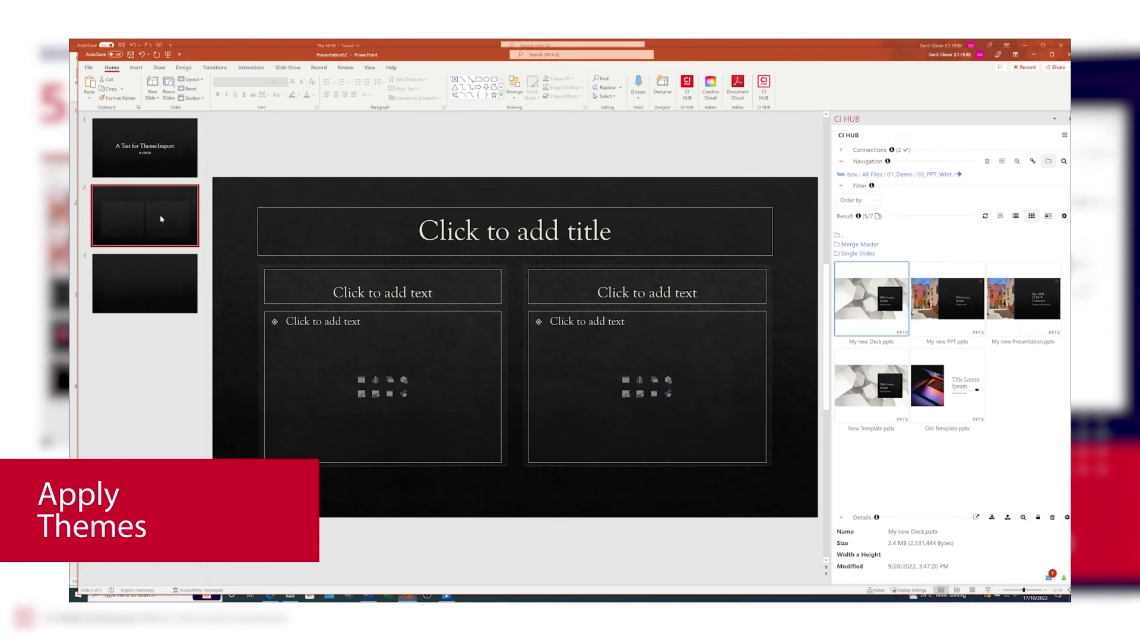
left_click(146, 288)
Merge the slide master from 00_PPT_Wint > Merge Master > For Merge Master.pptx into the deck.
left_click(140, 186)
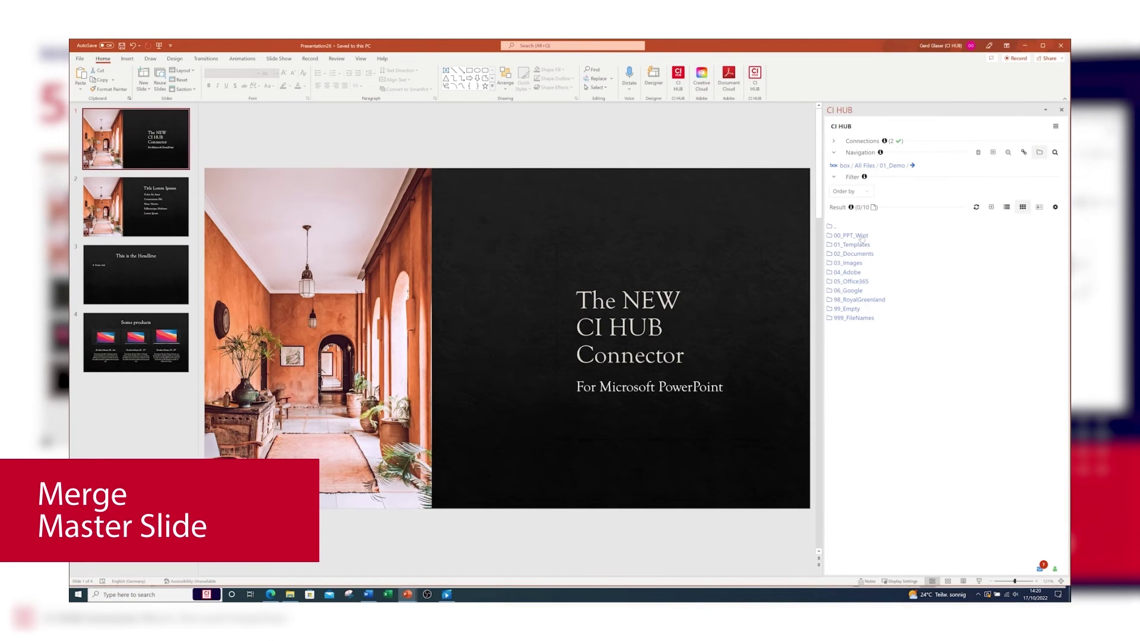
left_click(850, 236)
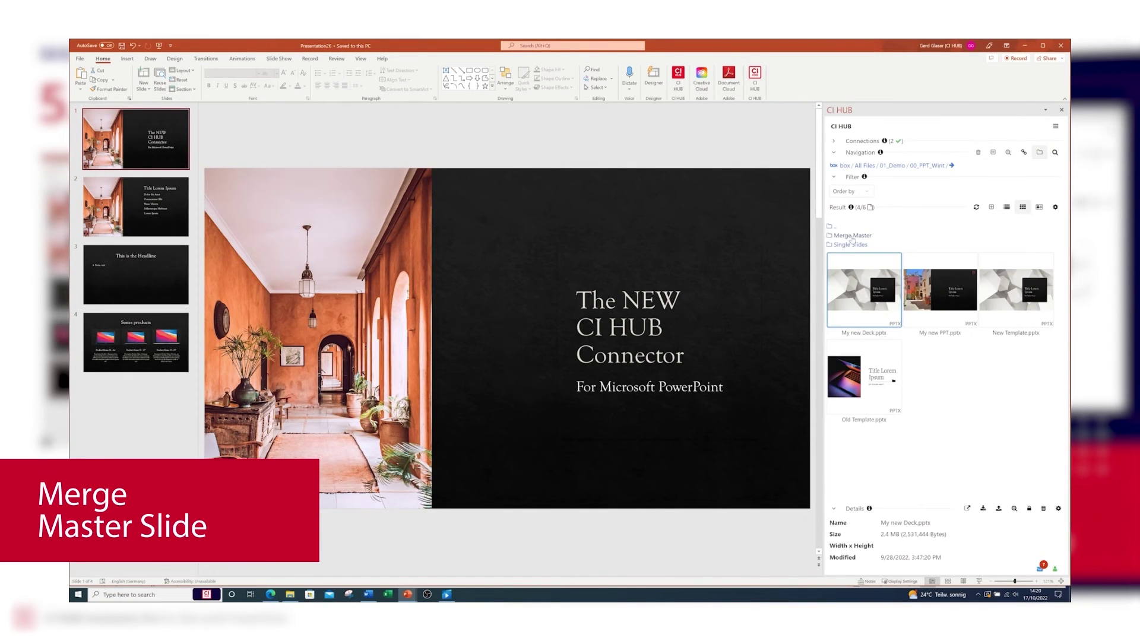
left_click(852, 236)
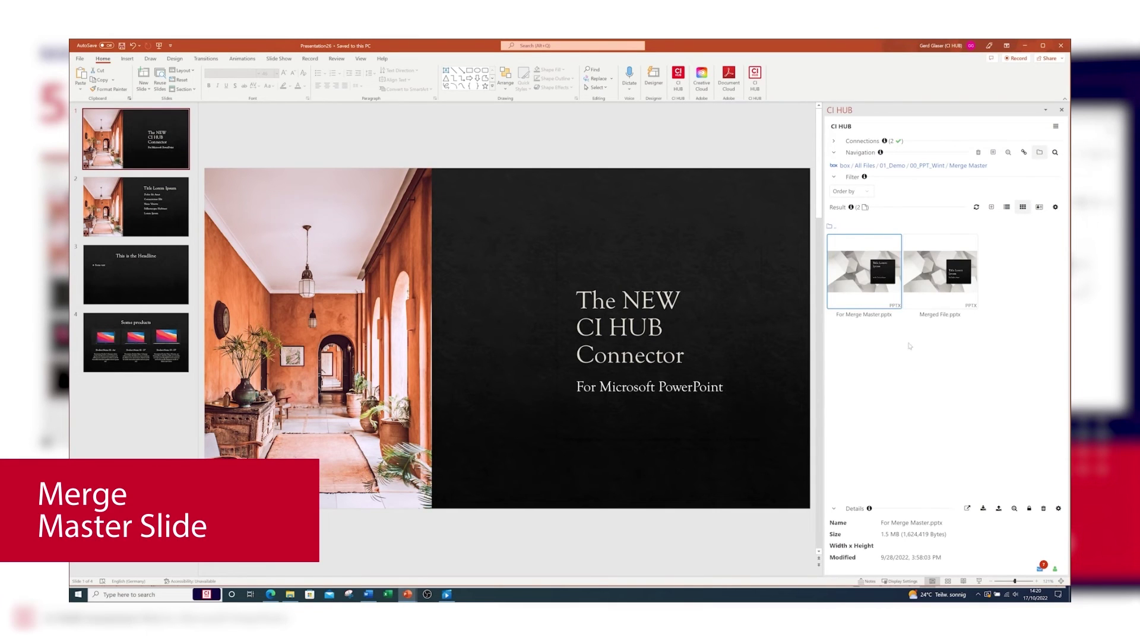
right_click(867, 281)
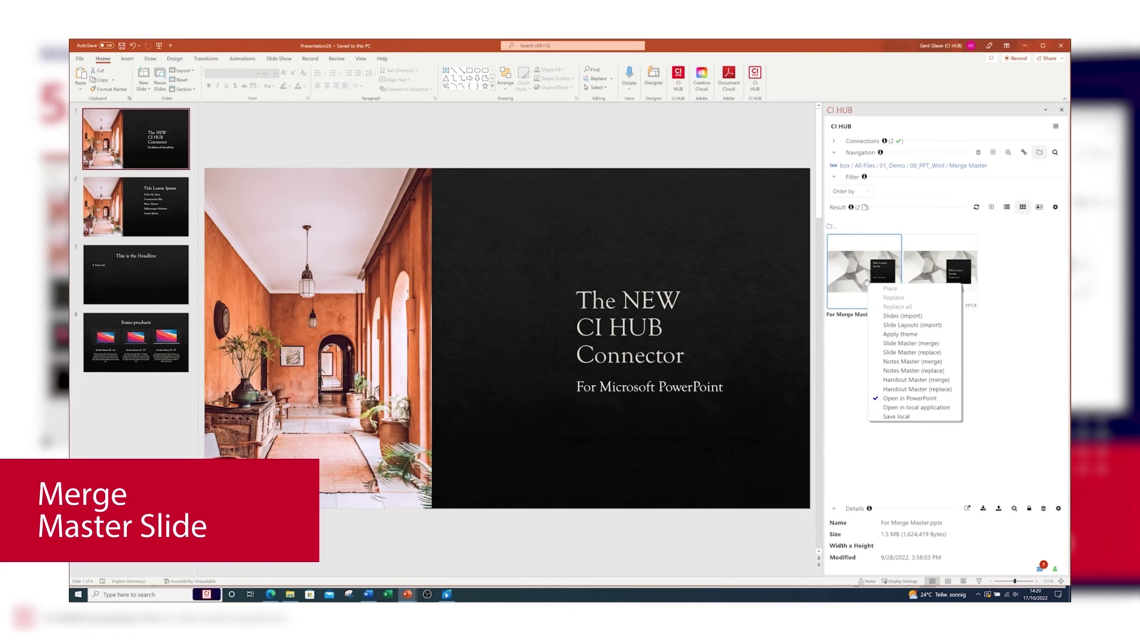
left_click(947, 347)
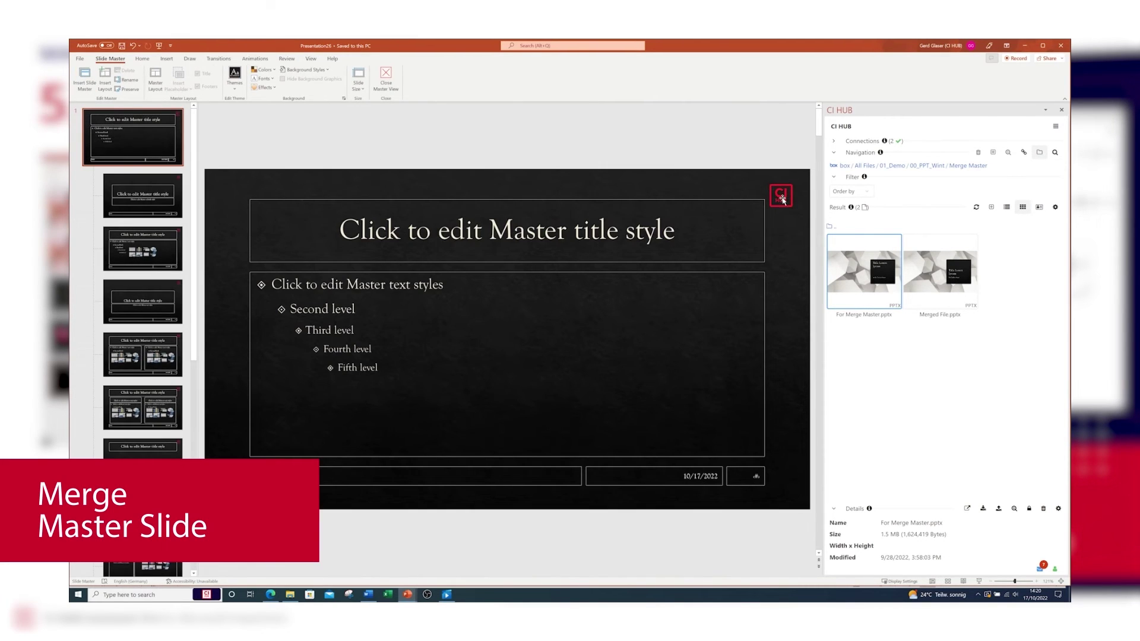
Close Master View and check the CI HUB logo on slides 2, 3 and 4.
left_click(782, 197)
left_click(730, 134)
left_click(386, 80)
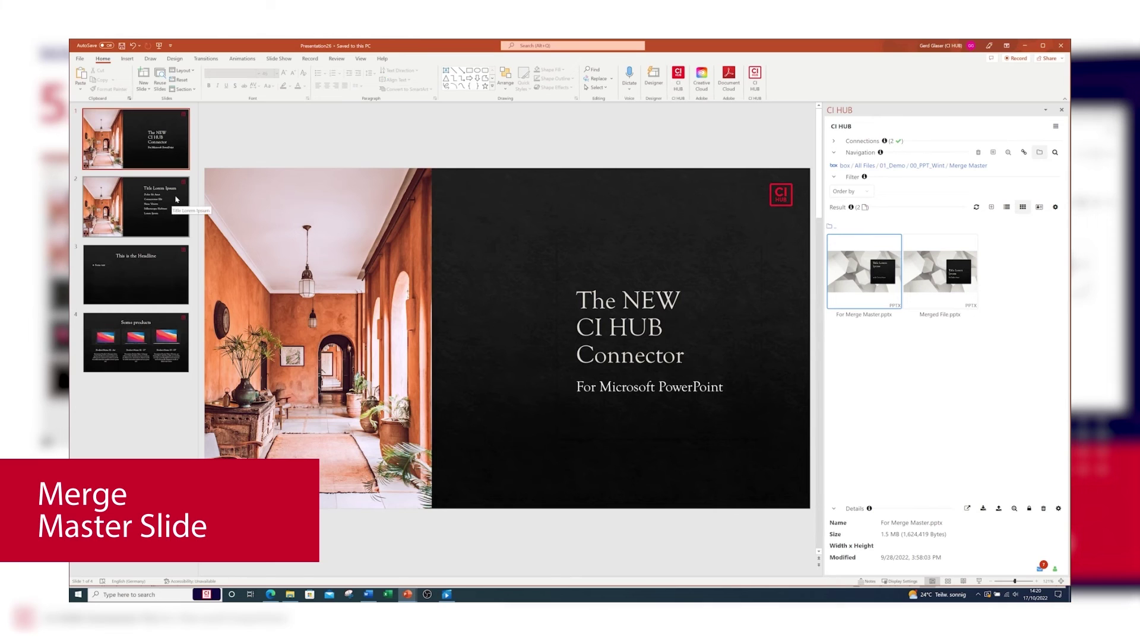
left_click(176, 199)
left_click(168, 302)
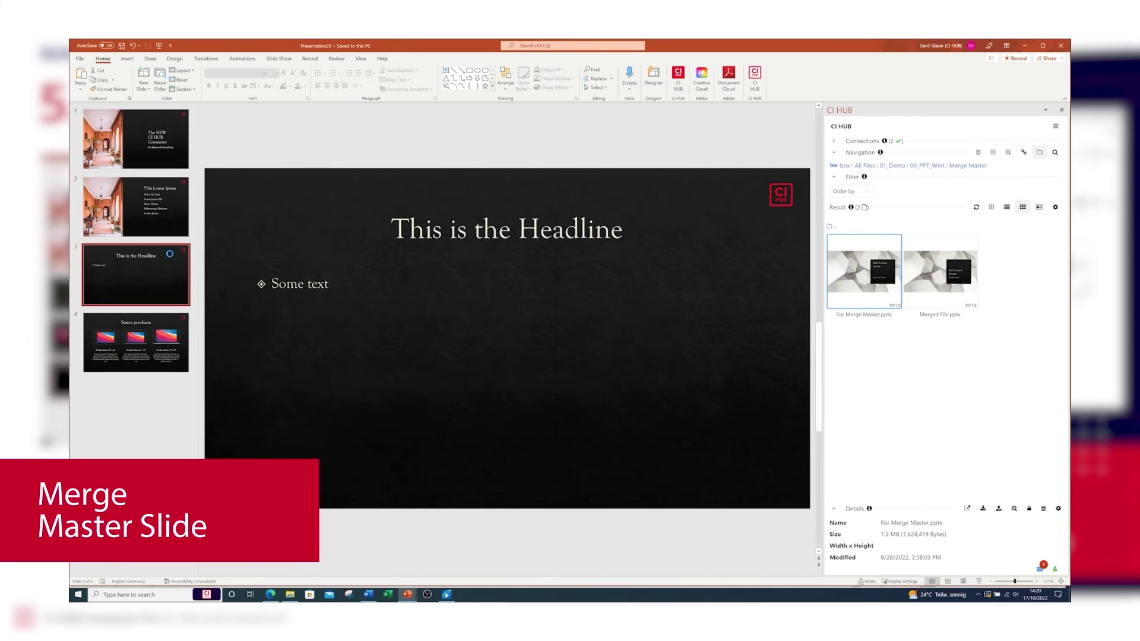
right_click(160, 334)
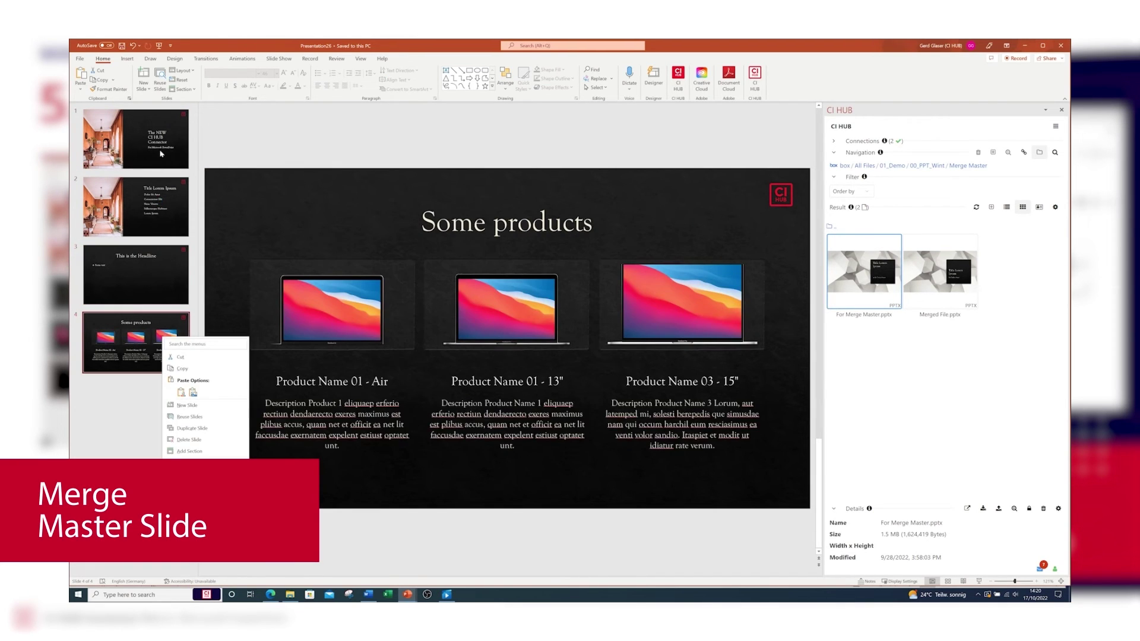
Replace the pictures on slides 2 and 1 with the Santorini photo.
key("Escape")
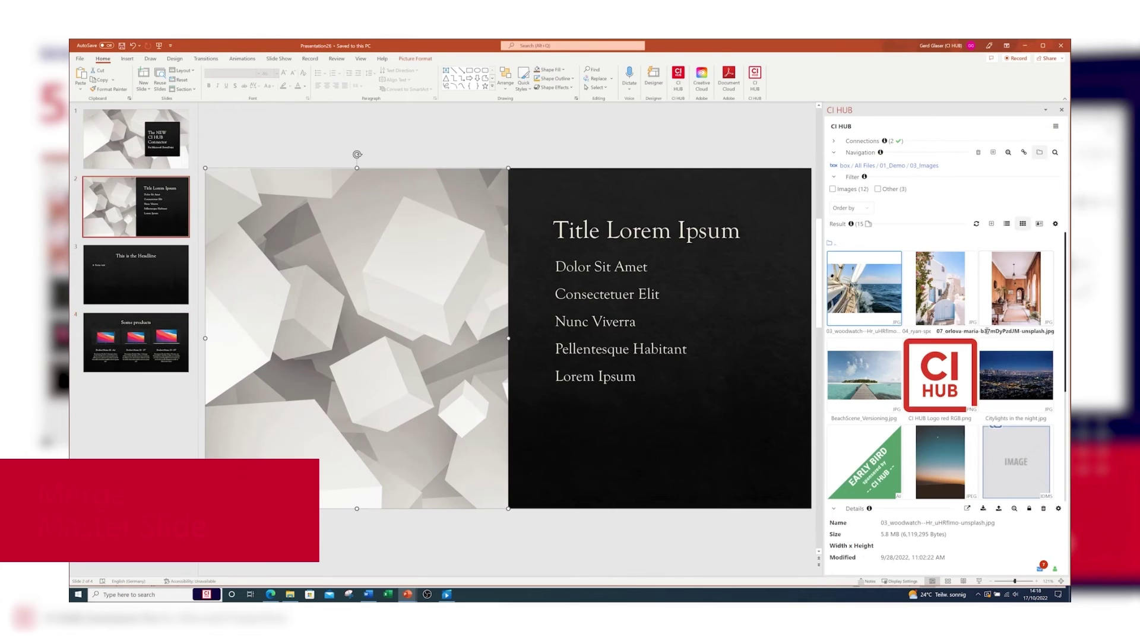
left_click(937, 292)
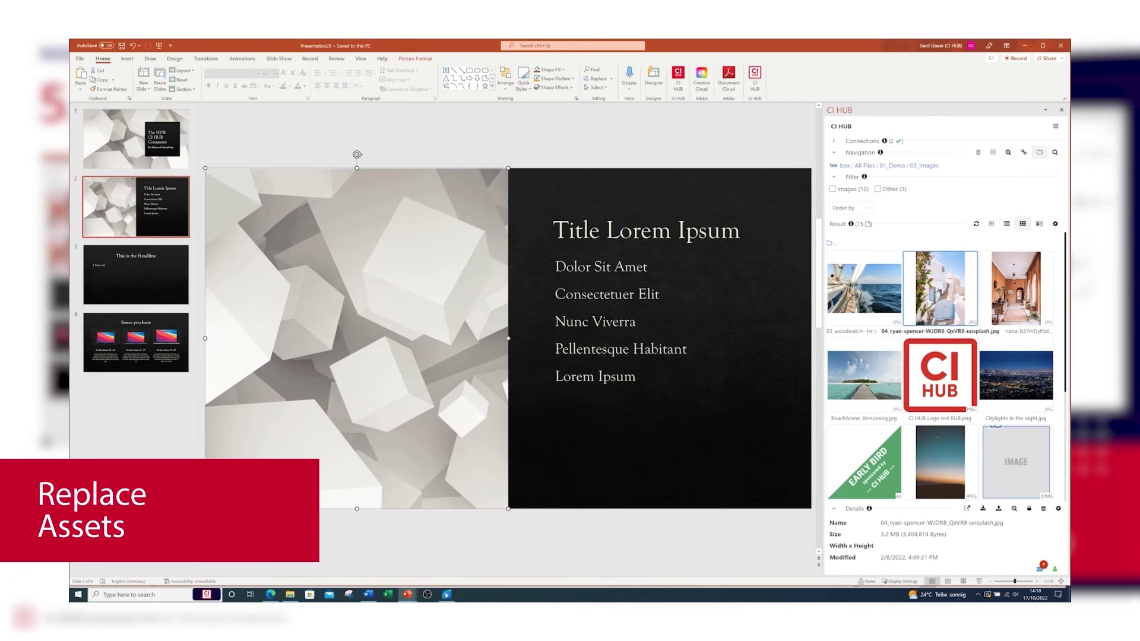
right_click(937, 294)
left_click(982, 310)
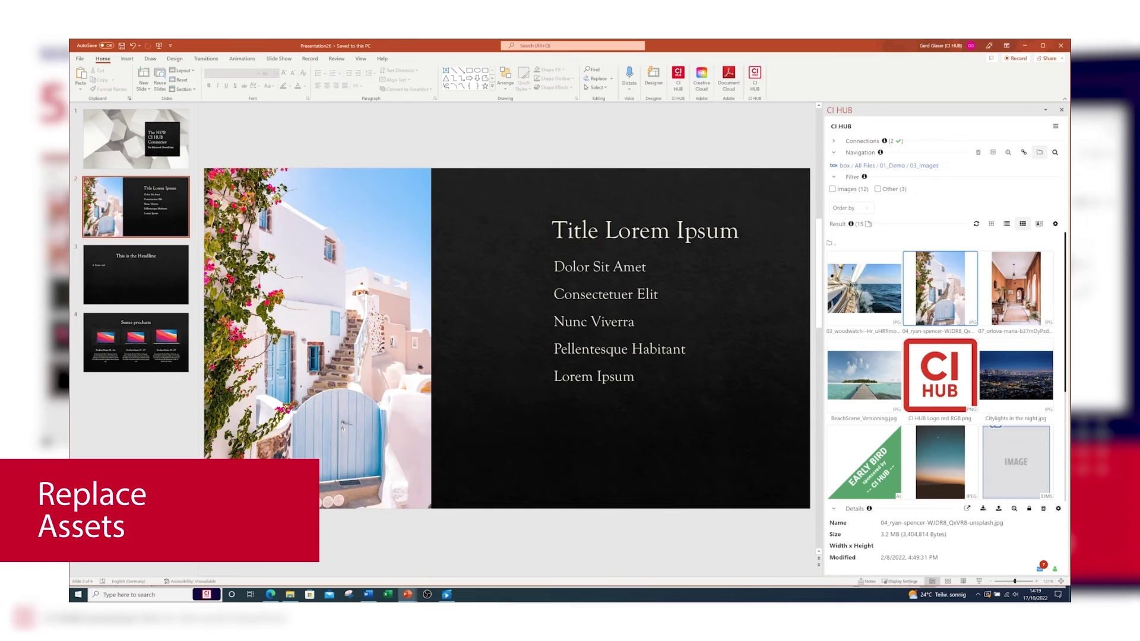
left_click(142, 149)
left_click(423, 248)
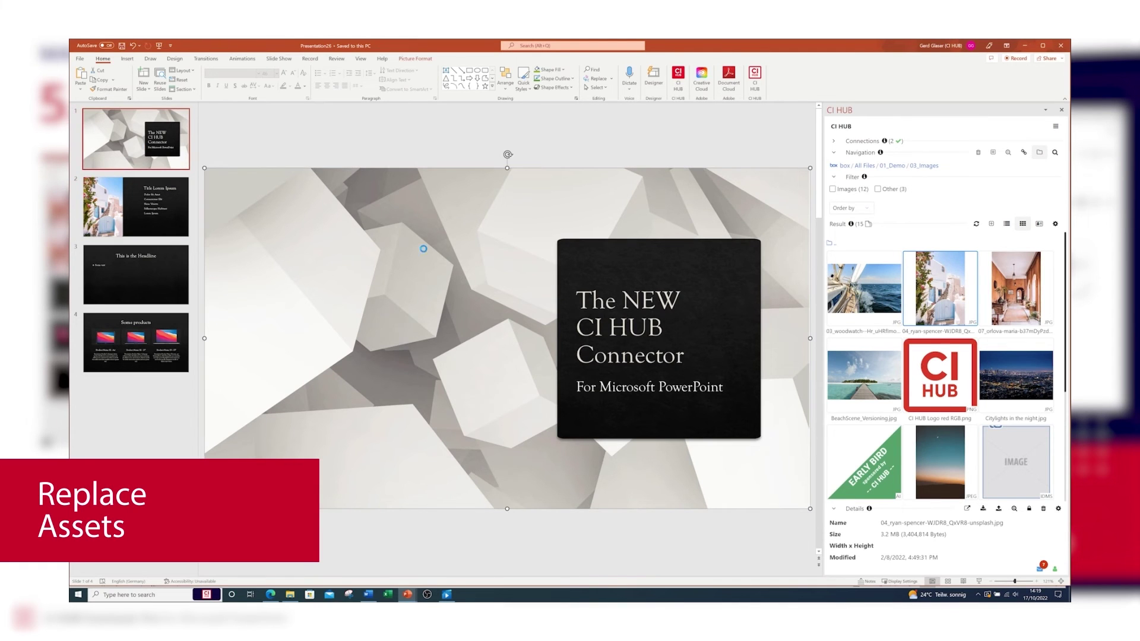
right_click(930, 285)
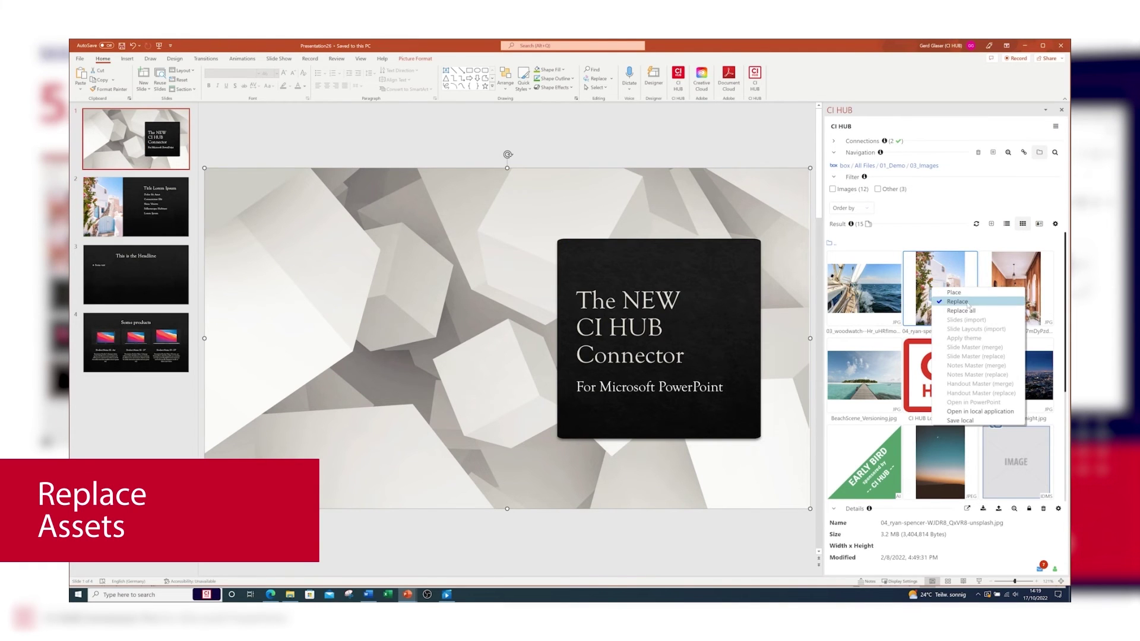
left_click(966, 301)
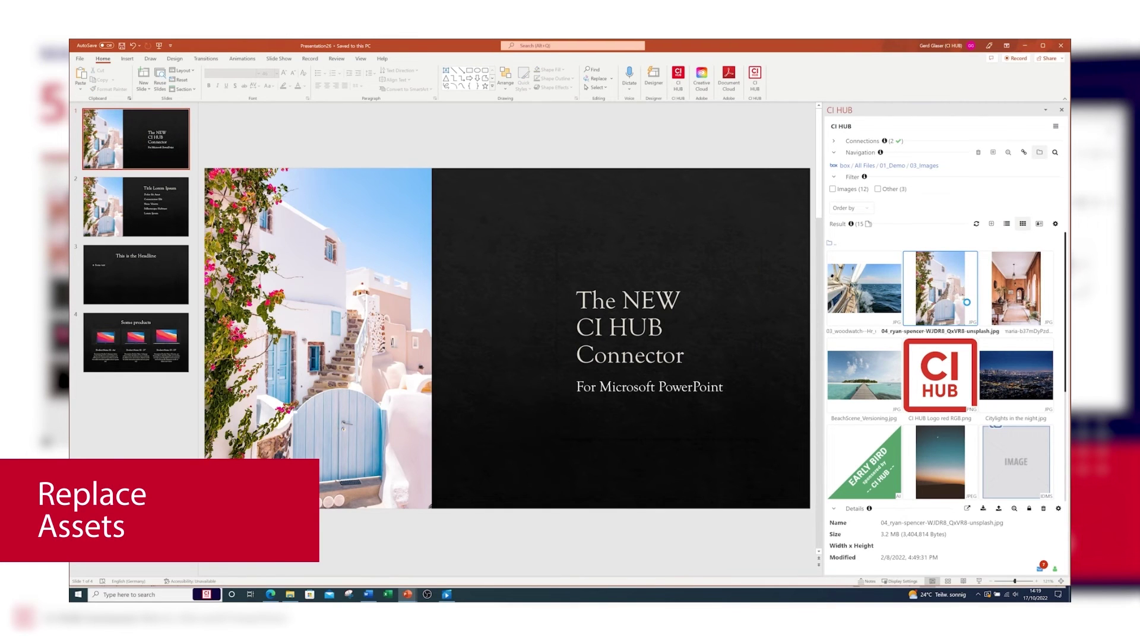
Replace every Santorini picture with the orange corridor photo using Replace all.
left_click(319, 255)
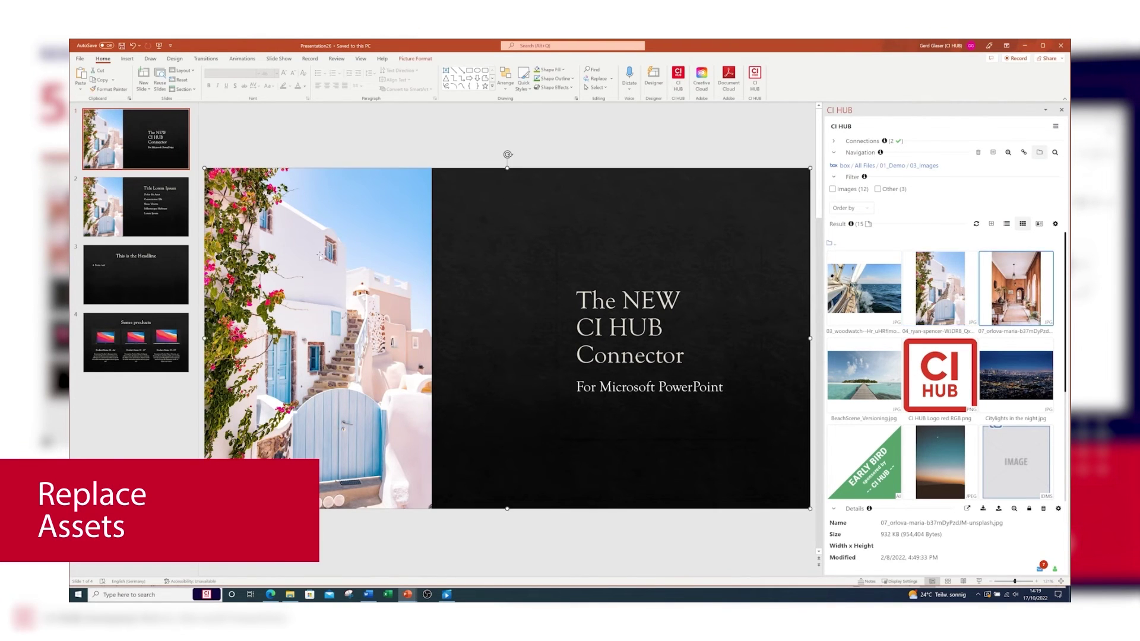
key("Page_Down")
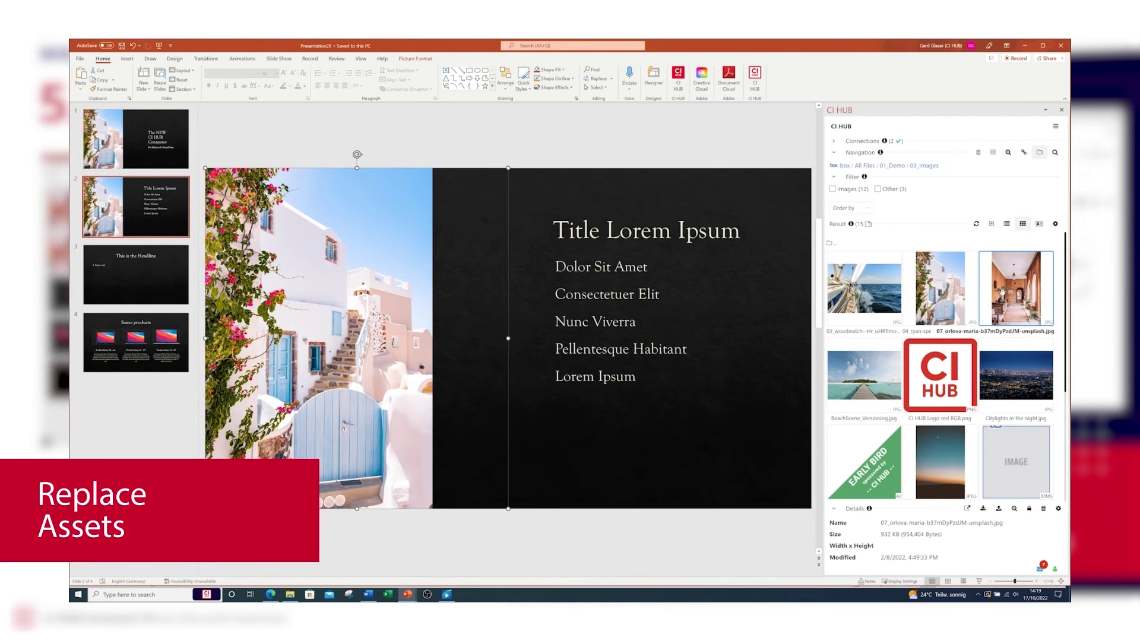
right_click(1001, 290)
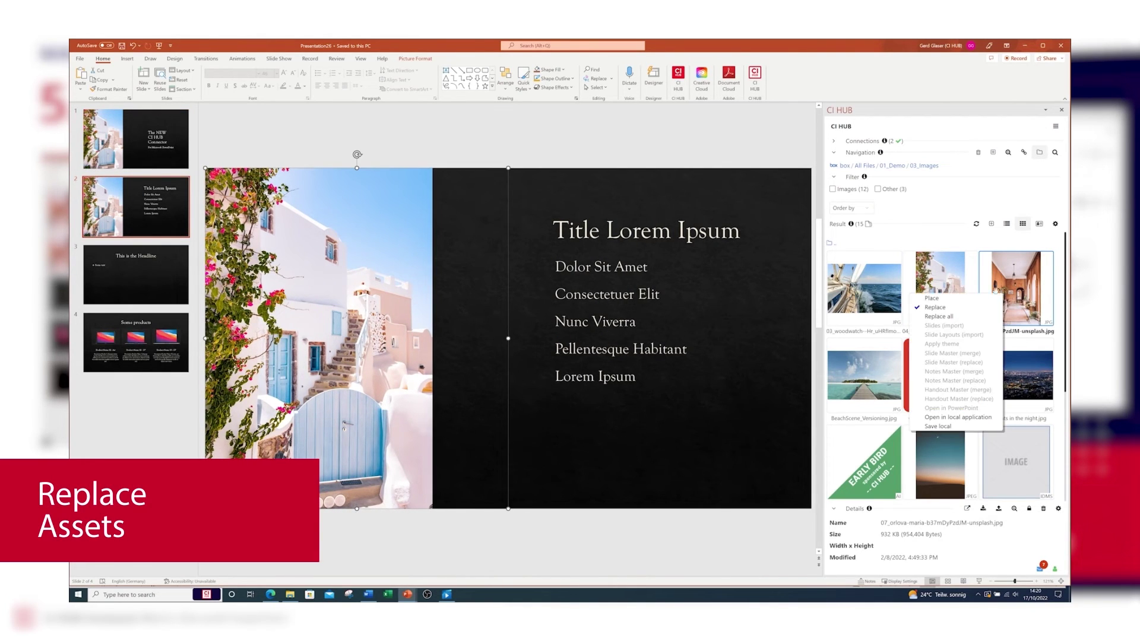
left_click(969, 317)
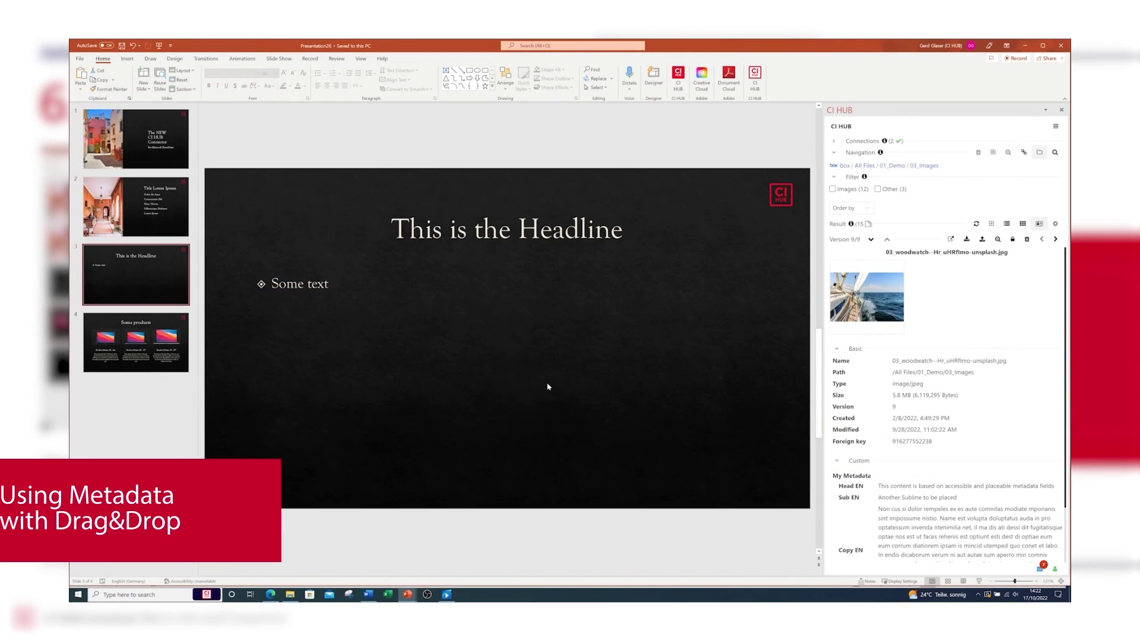
Replace the 'Some text' line on slide 3 with the image's Copy EN metadata paragraph.
left_click(404, 334)
left_click(309, 285)
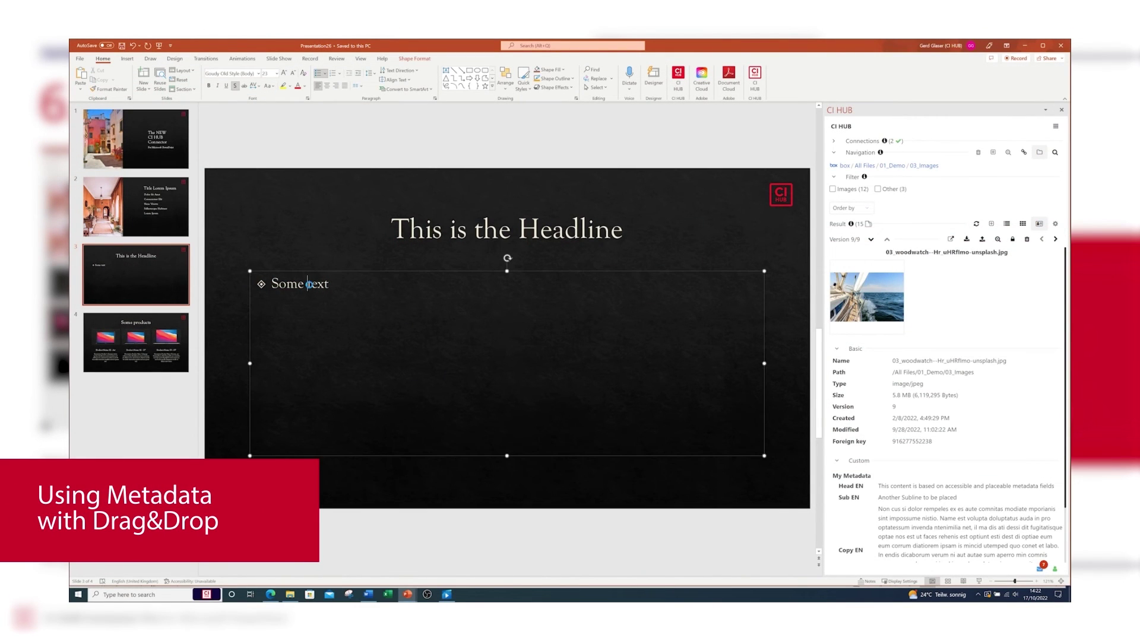
triple_click(309, 284)
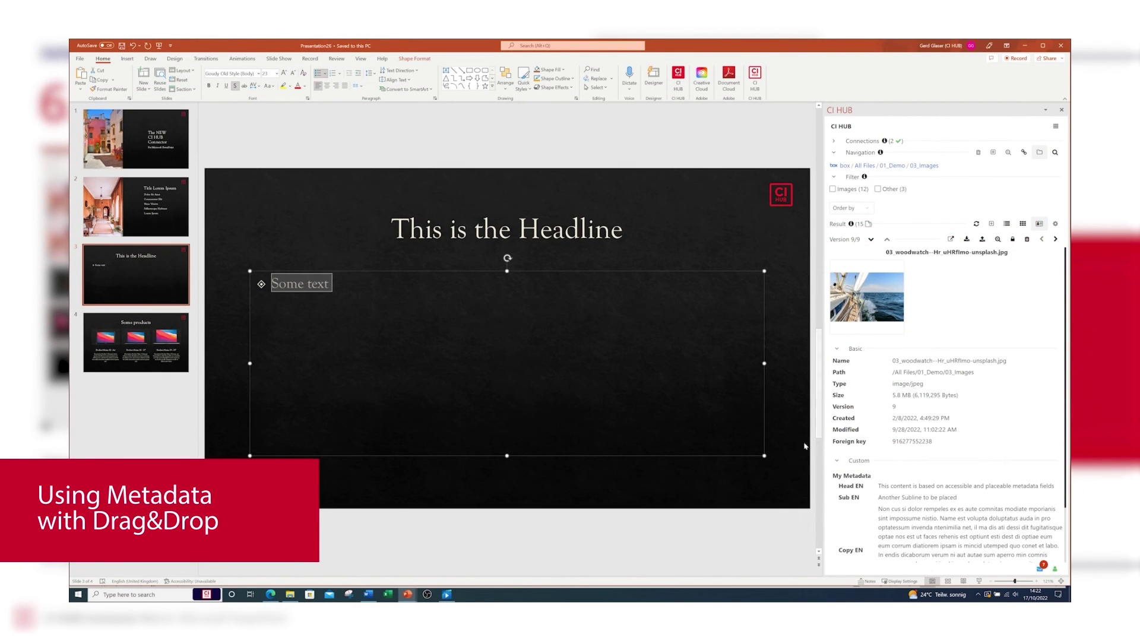
left_click(836, 516)
left_click(314, 242)
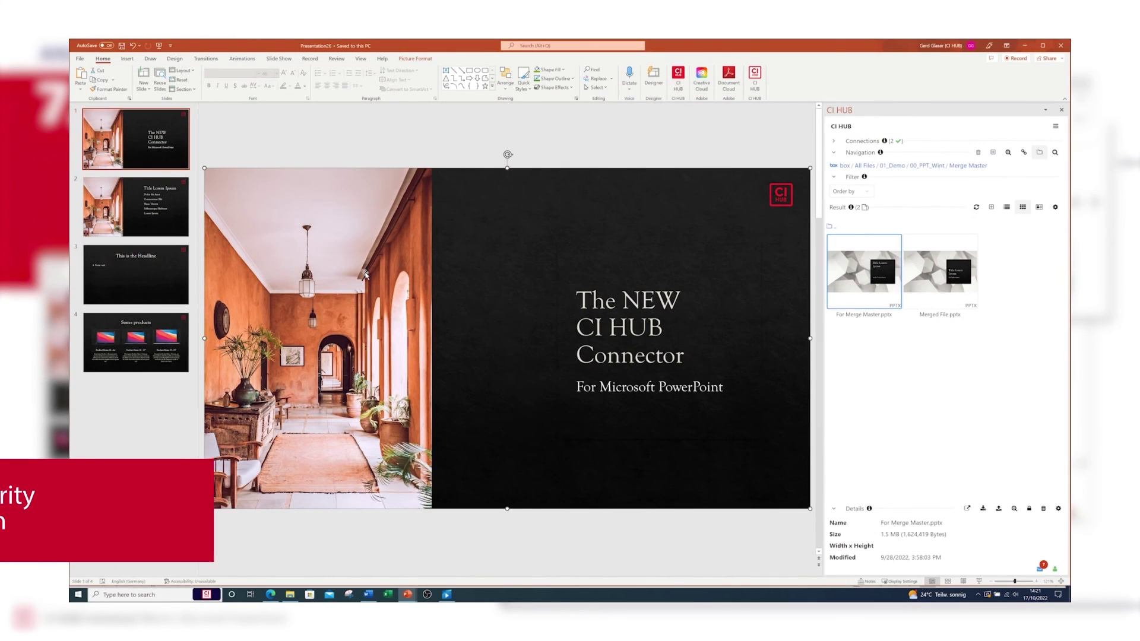
Find similar Adobe Stock images and swap slide 1's photo for AdobeStock_60532265.jpeg.
left_click(1008, 152)
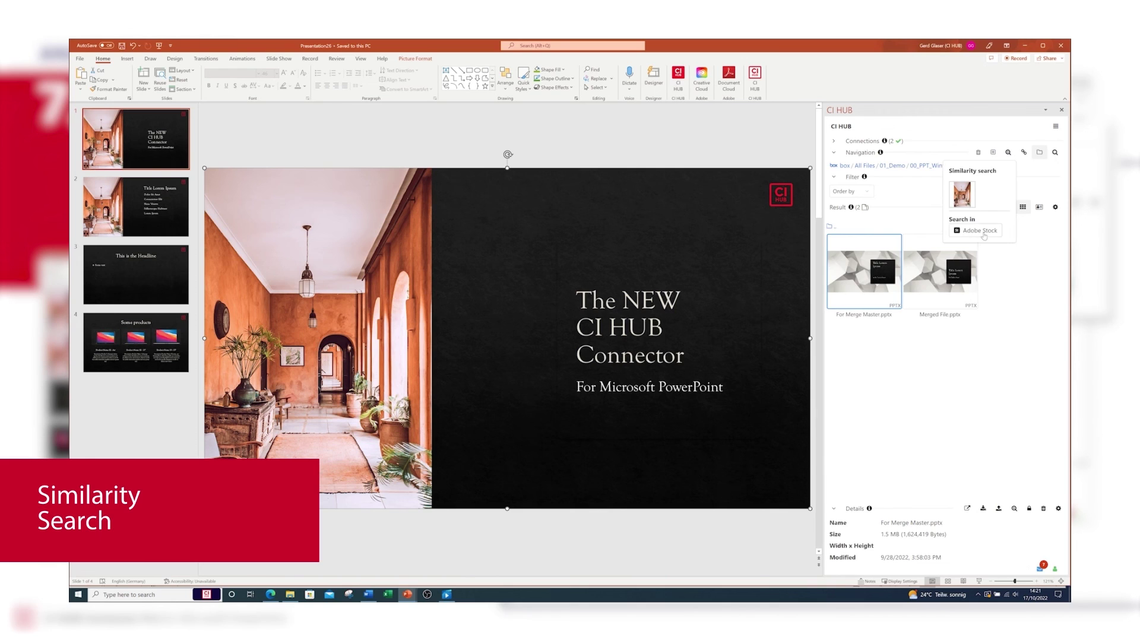
left_click(983, 231)
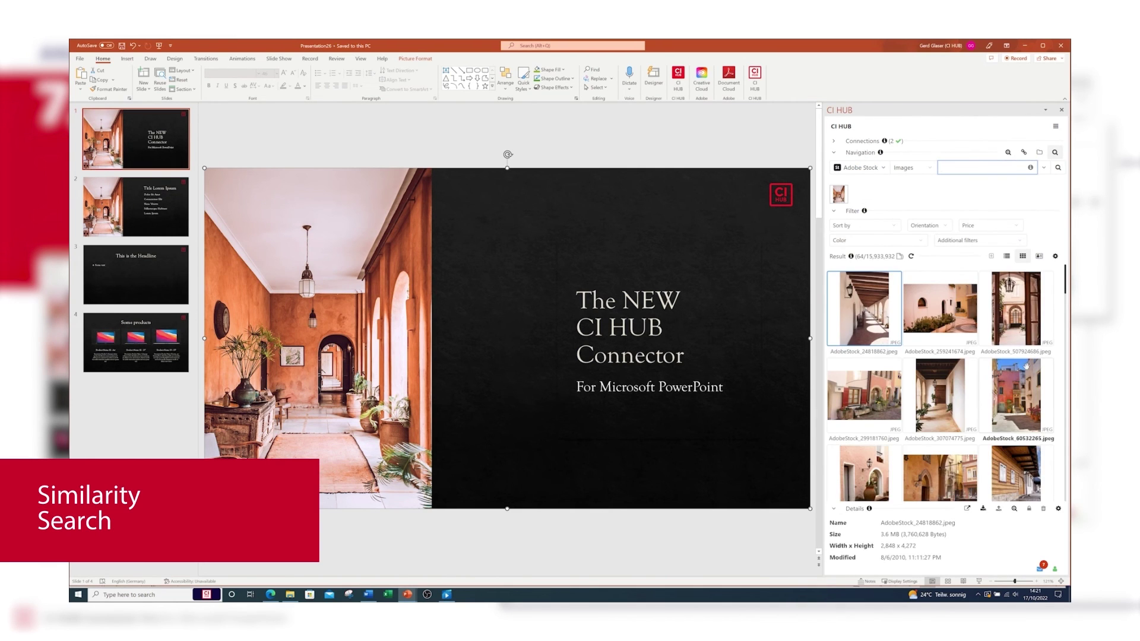
scroll(1026, 367, "down", 1)
left_click(1016, 329)
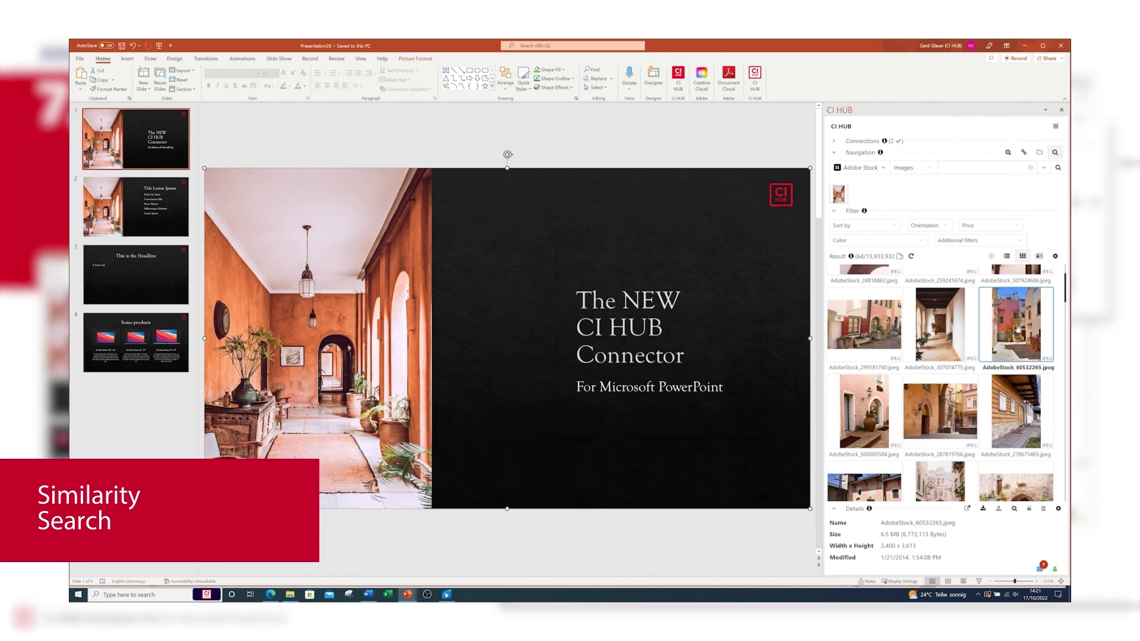
right_click(1017, 330)
left_click(974, 346)
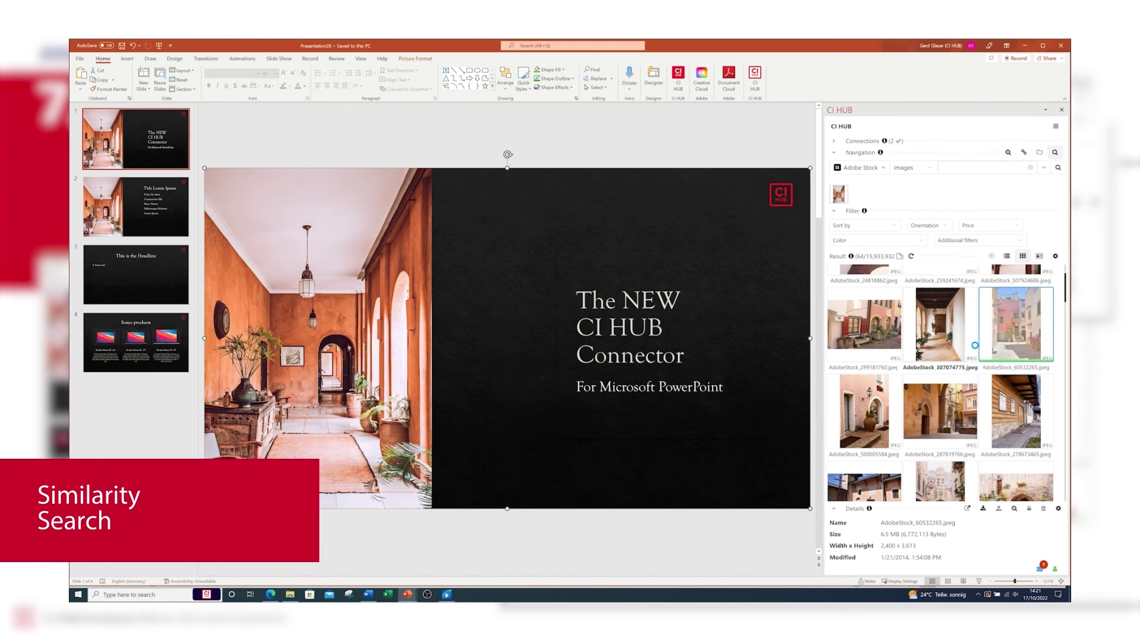